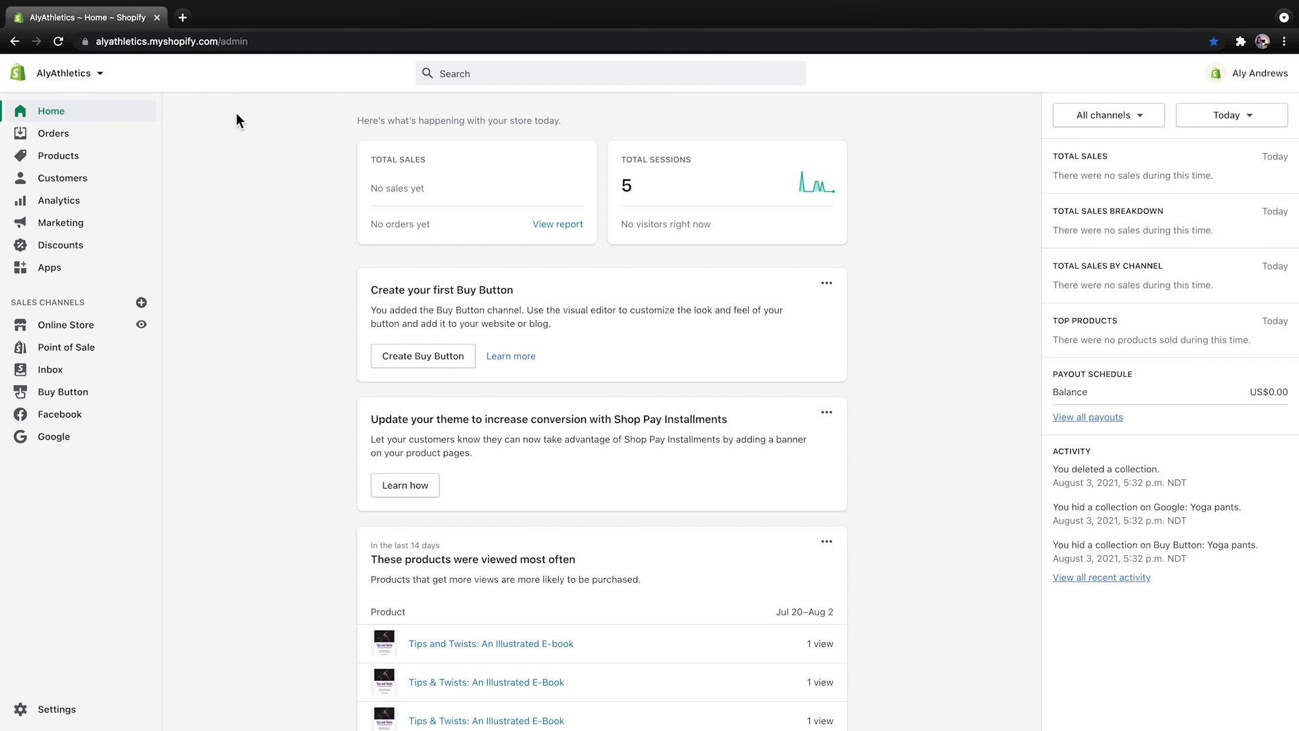
Start a new product collection and title it "T-shirt sale".
click(130, 160)
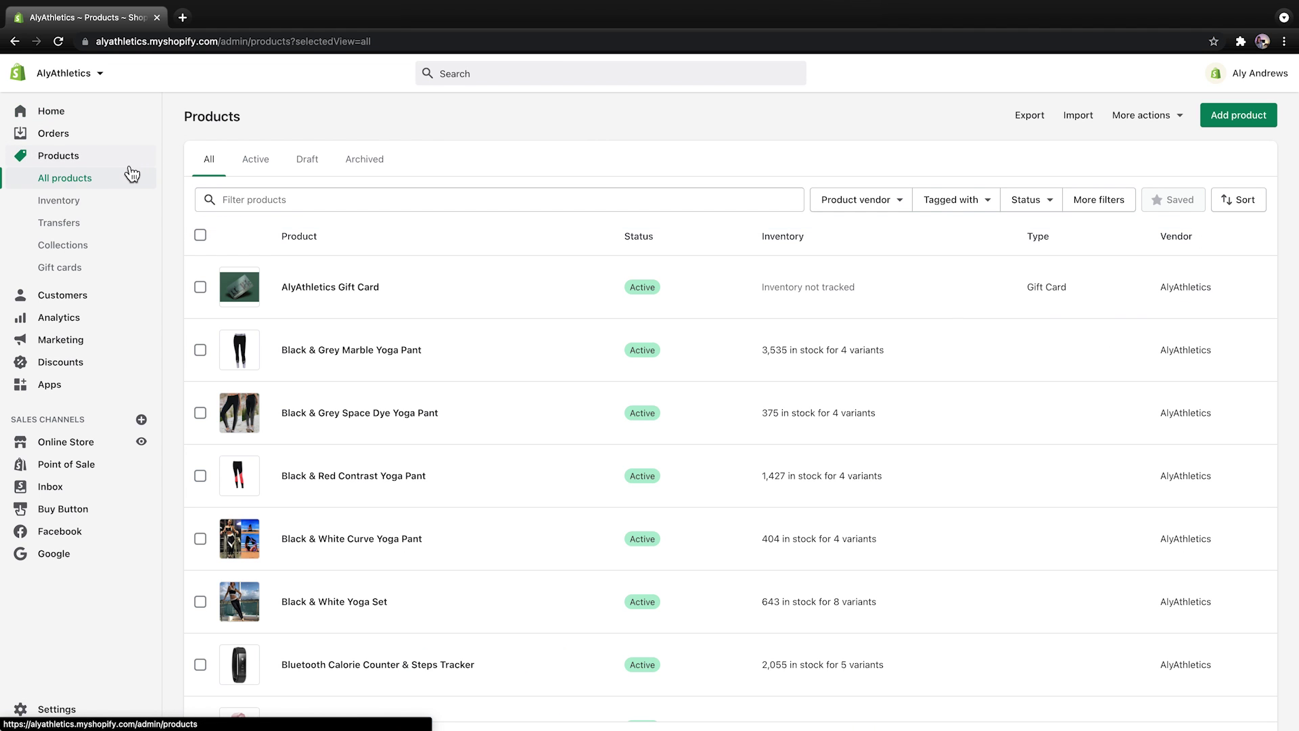
click(116, 254)
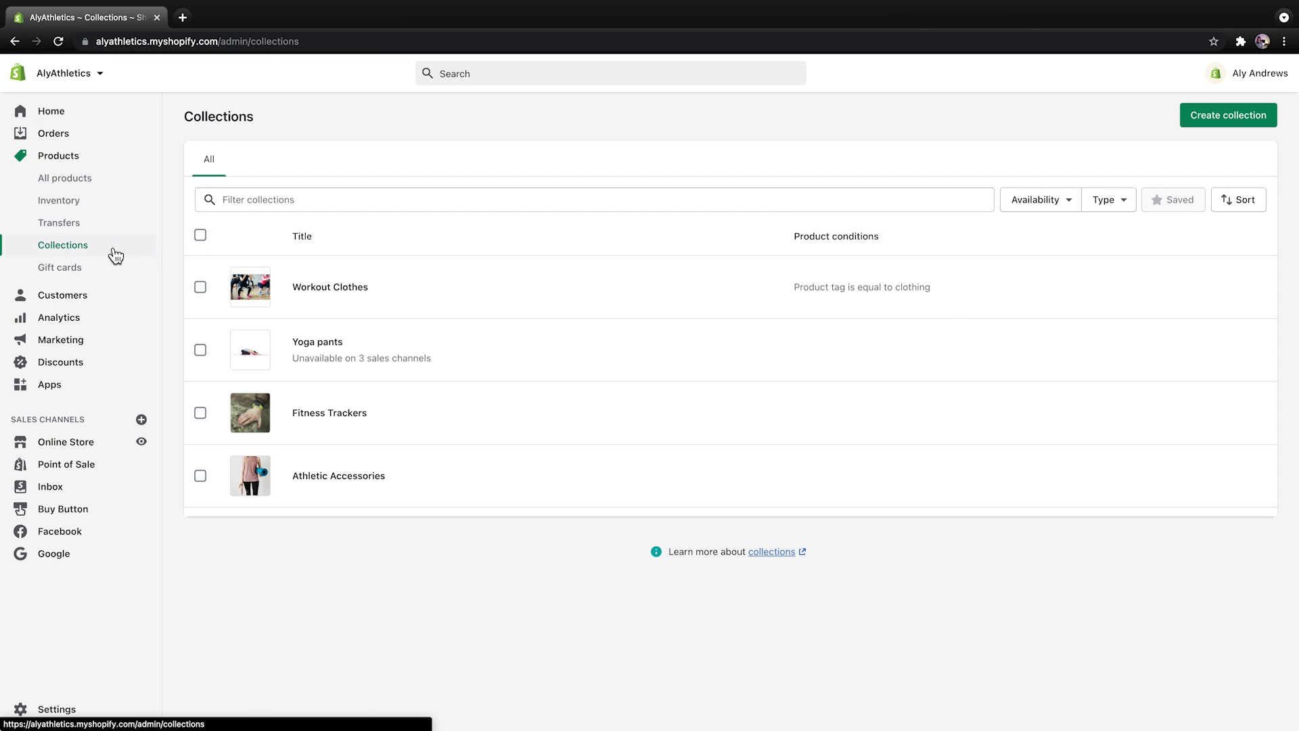
click(1211, 126)
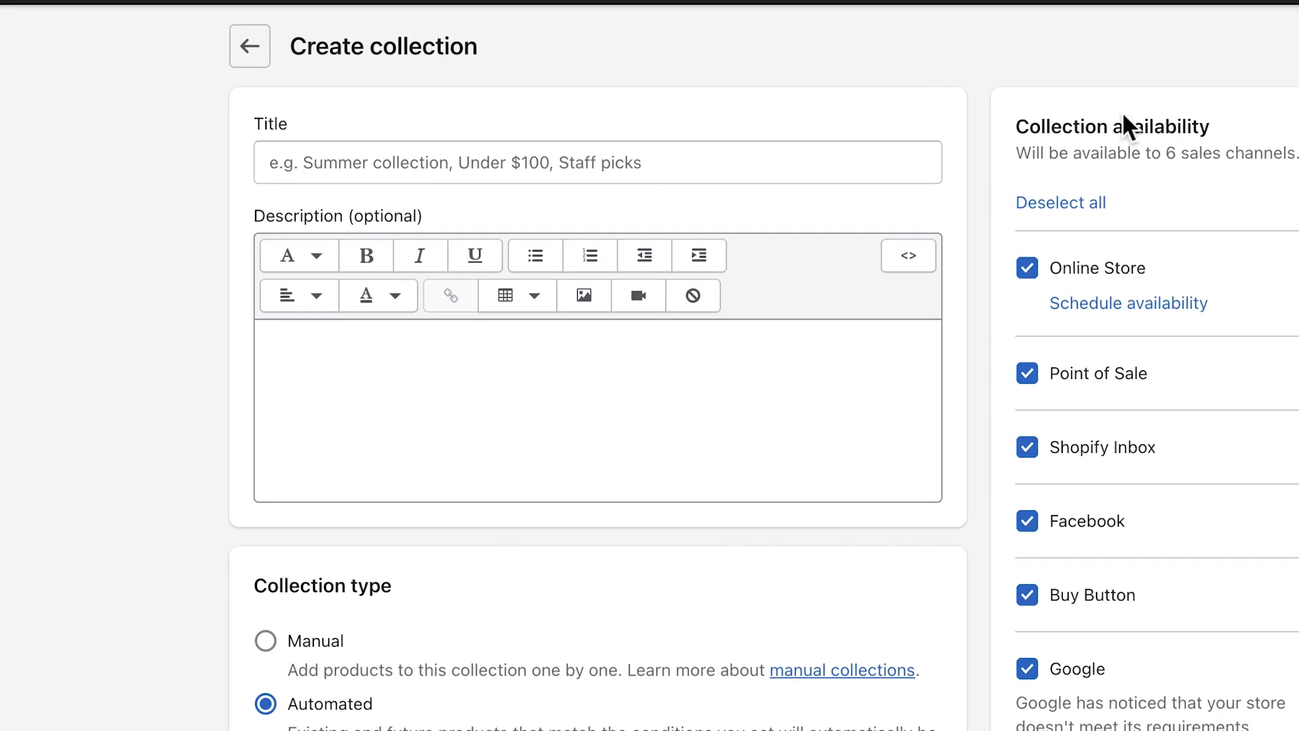
click(891, 159)
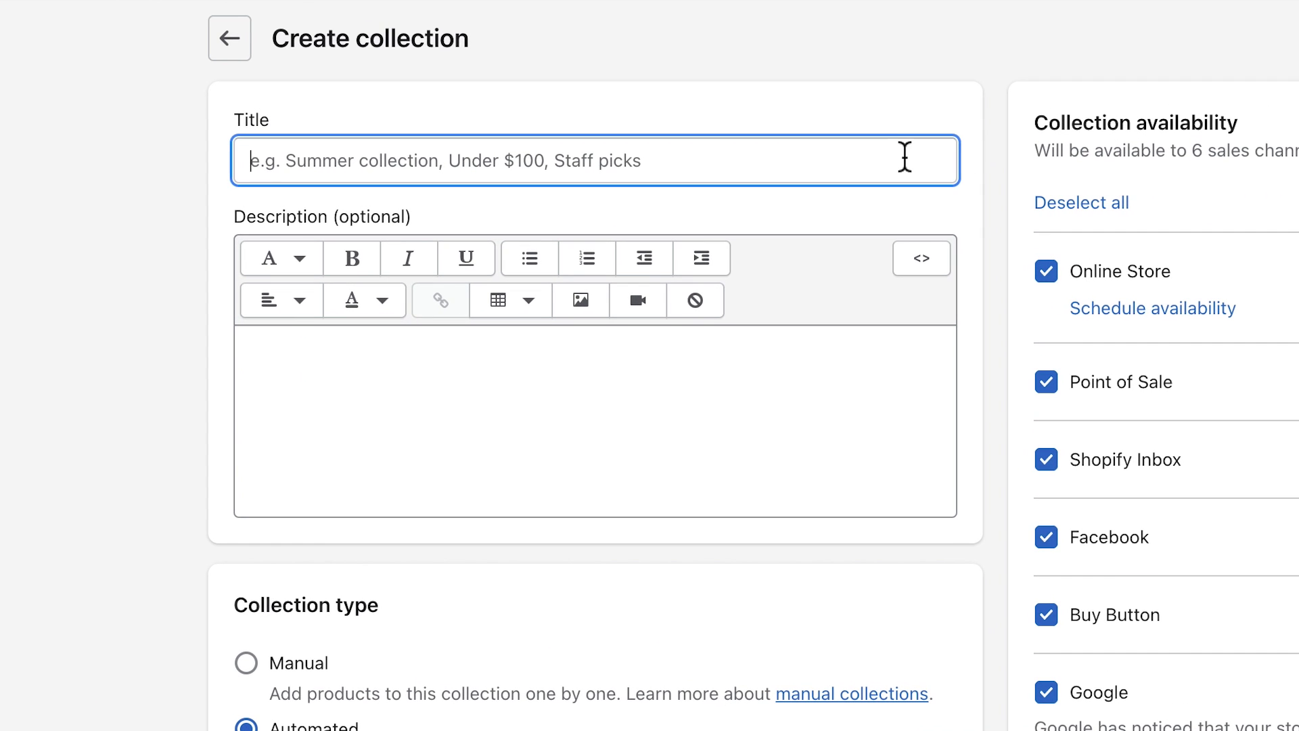
text(T-)
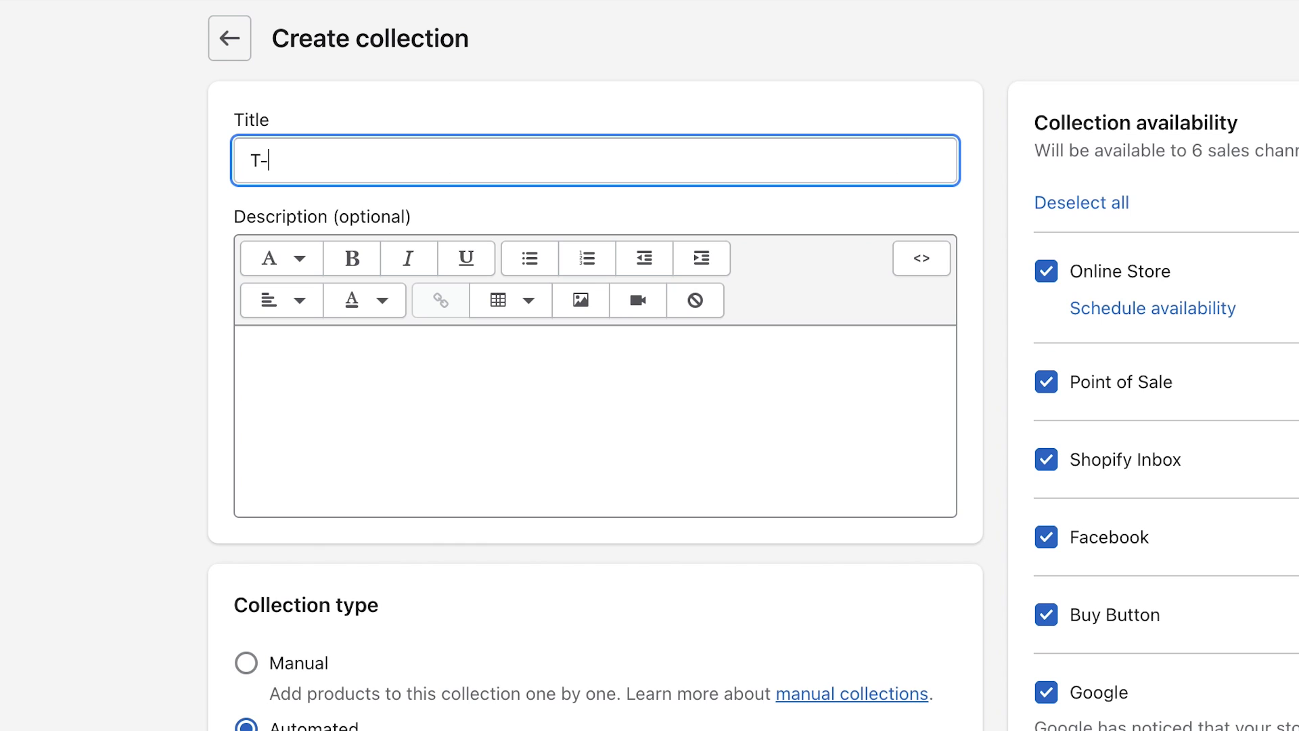
text(shirt sale)
Fill in the collection description, presenting T-shirts as an everyday wardrobe staple, mentioning the workout selection and promoting the spring sale.
click(814, 364)
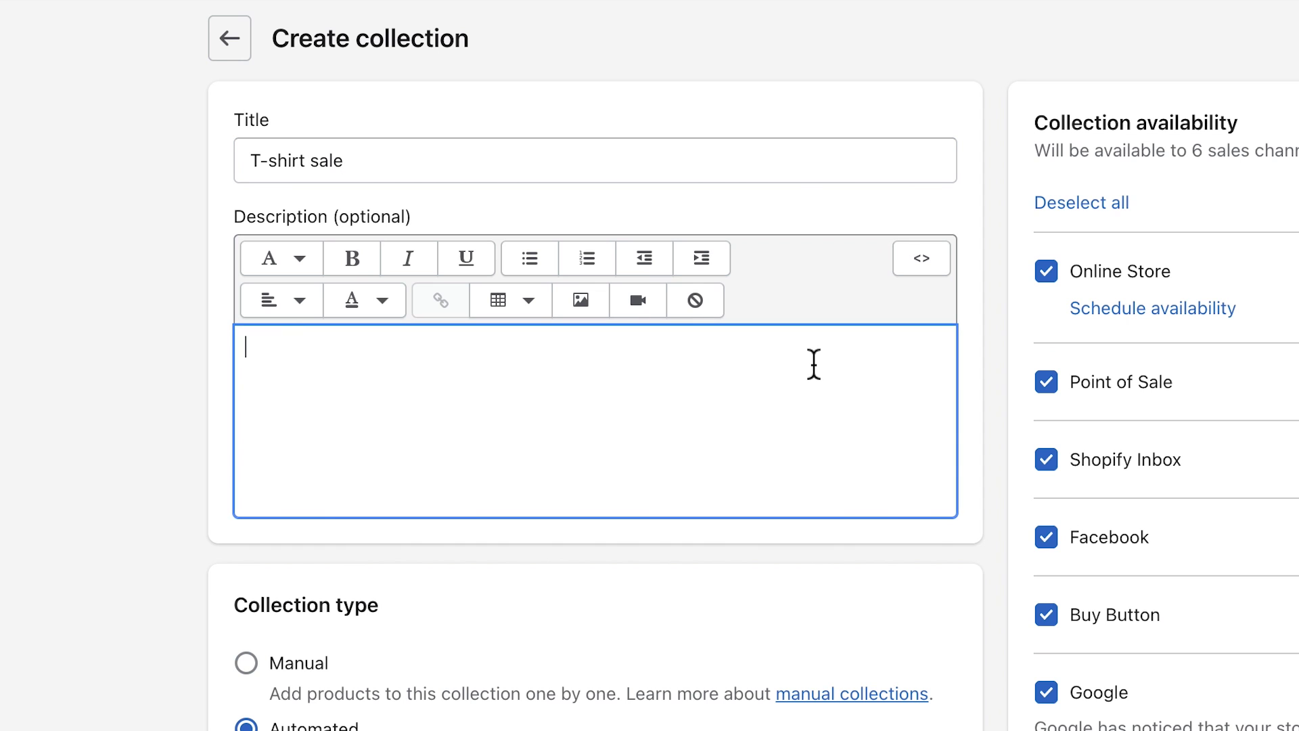
text(Our T-shirt’s are the staple you need in your everyday wardrobe. Find a TsShirt to pair with dress pants, or another to dress down with some jeans. And of course, our wide selection of workout T-shirts keeping you as comfortable as ever. Check out our spring sale now and grab your favourites before they’re gone.)
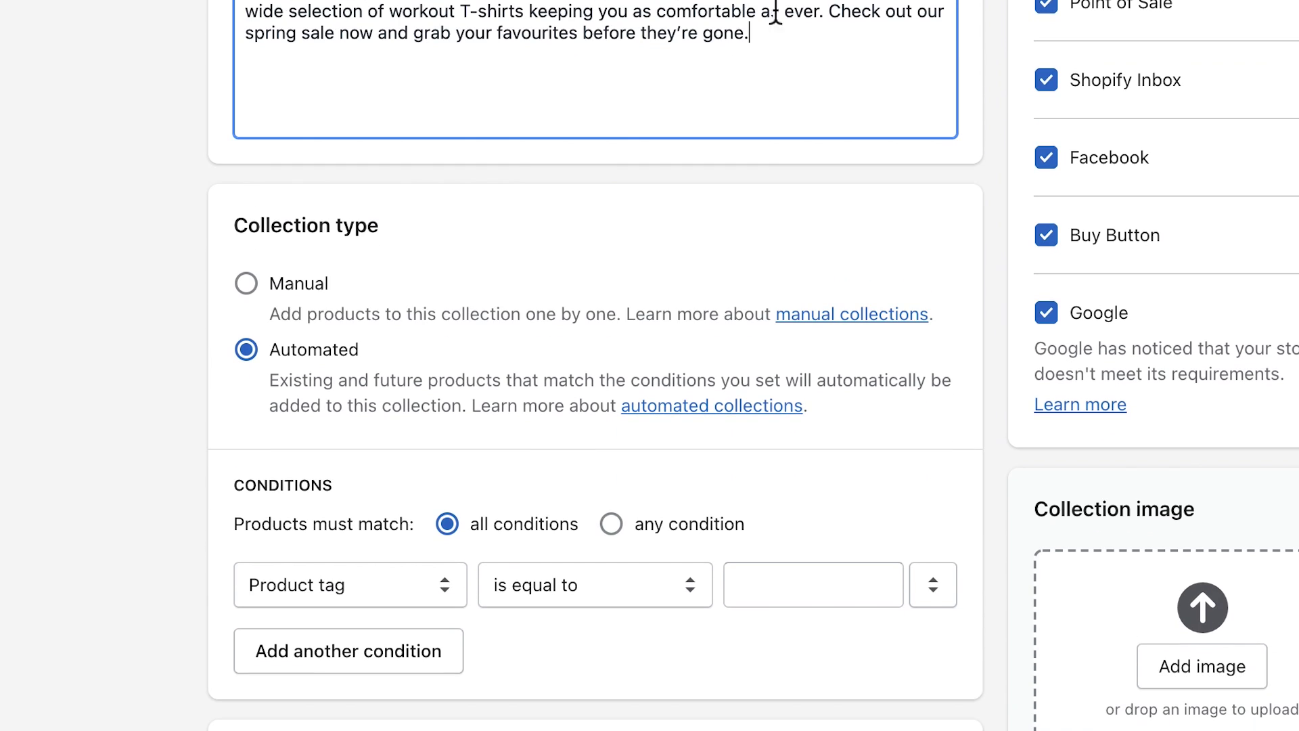
click(517, 232)
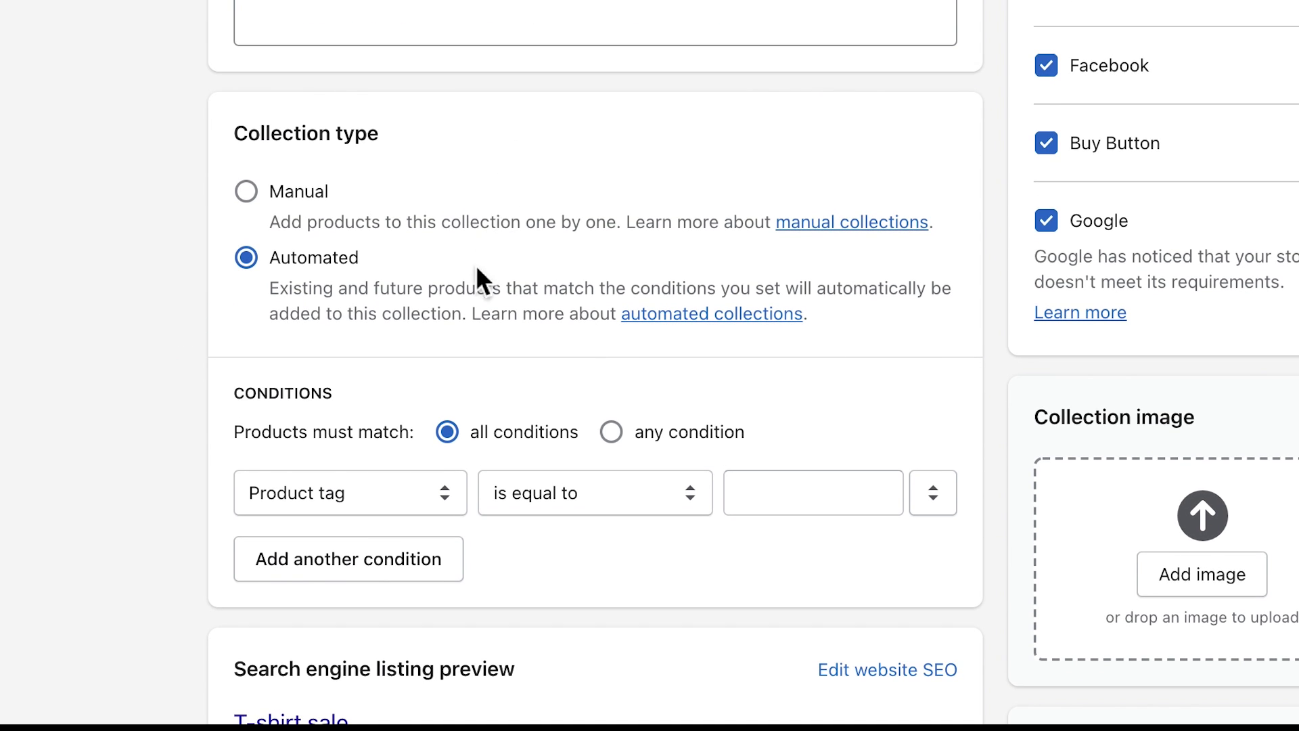
Set the automated collection's first condition to Product title contains "T-shirt".
click(443, 491)
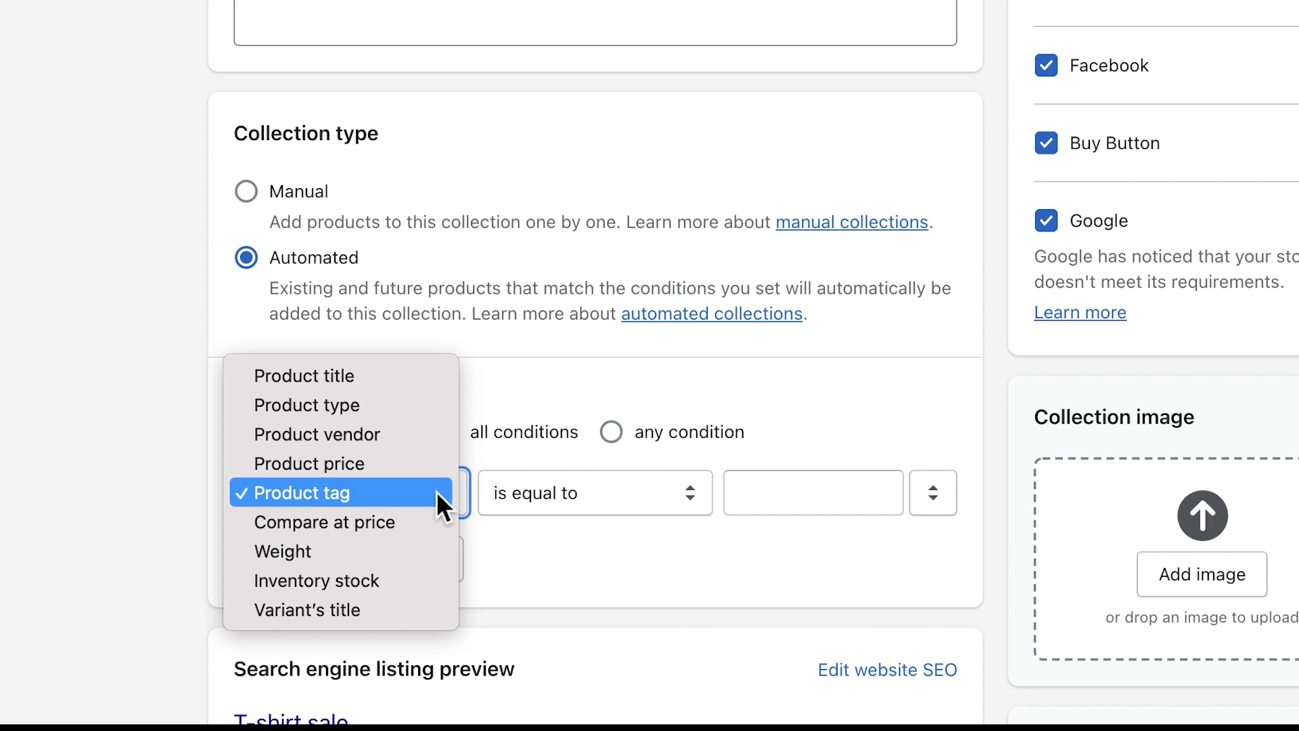
click(436, 382)
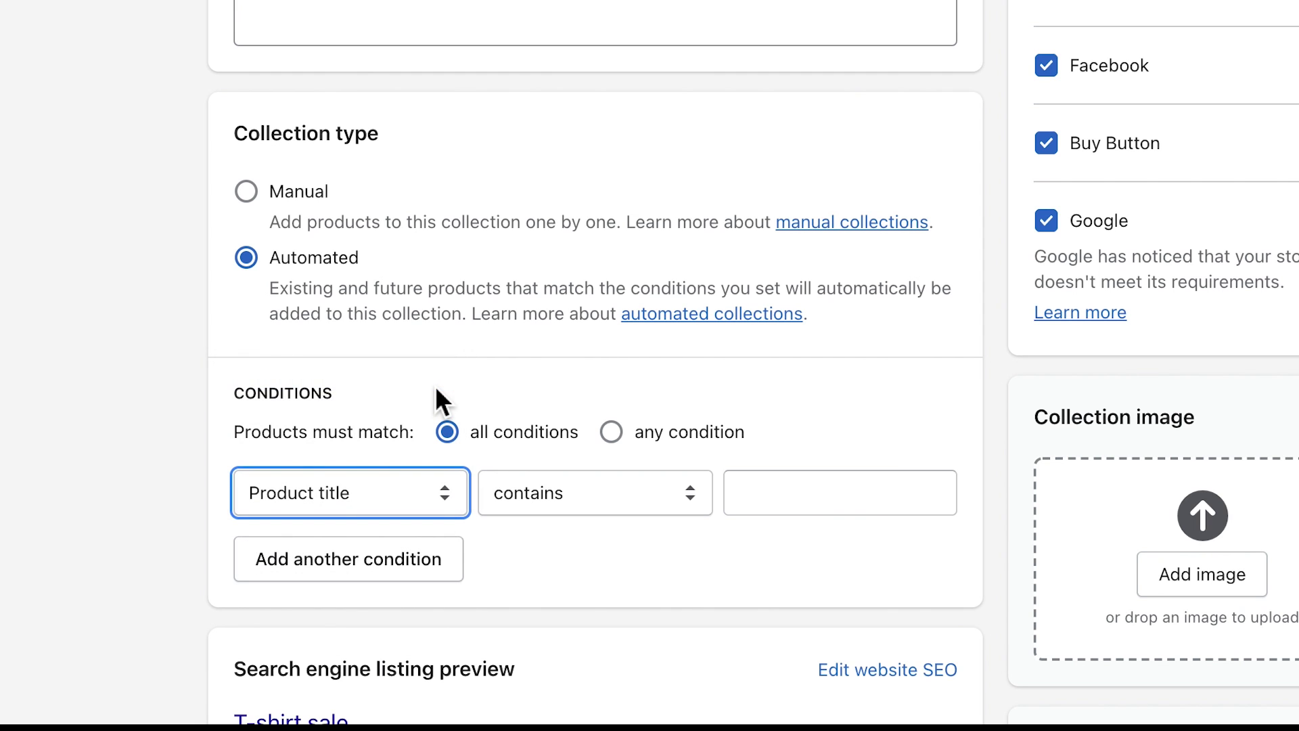
click(687, 493)
click(688, 492)
click(740, 496)
text(T-shir)
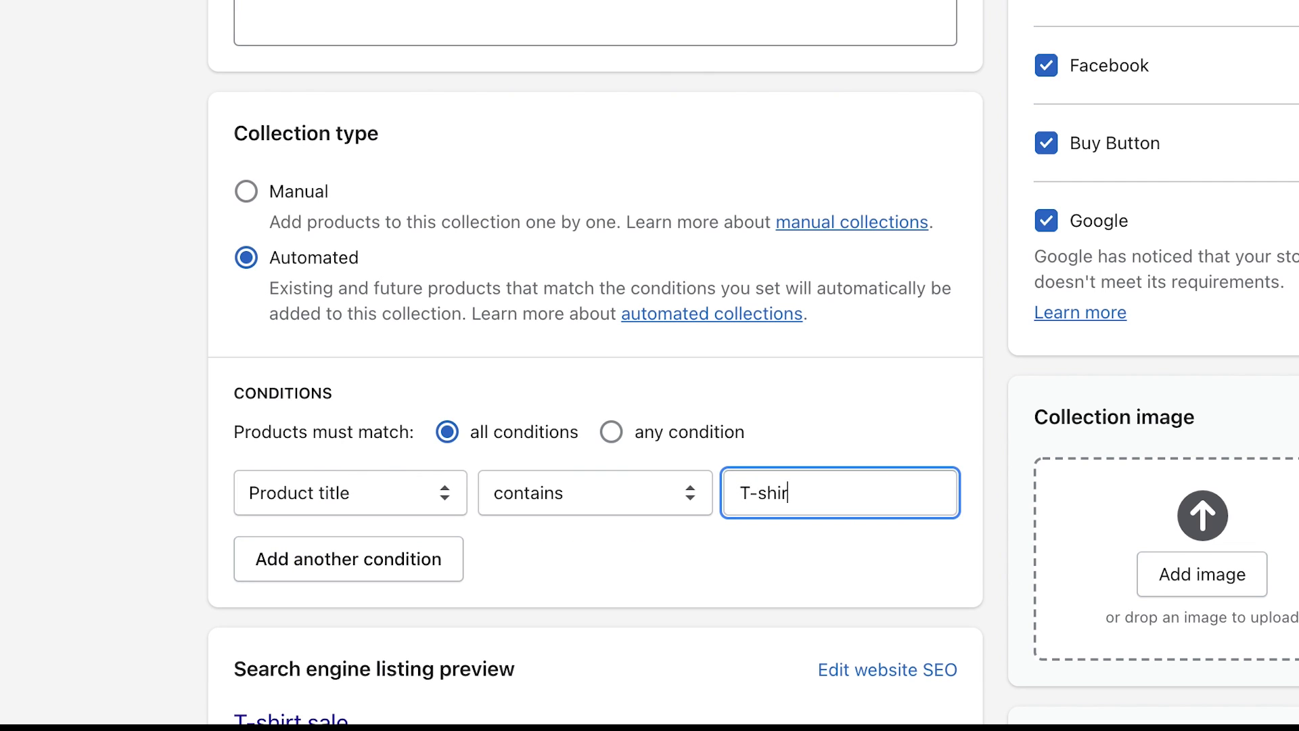
text(t)
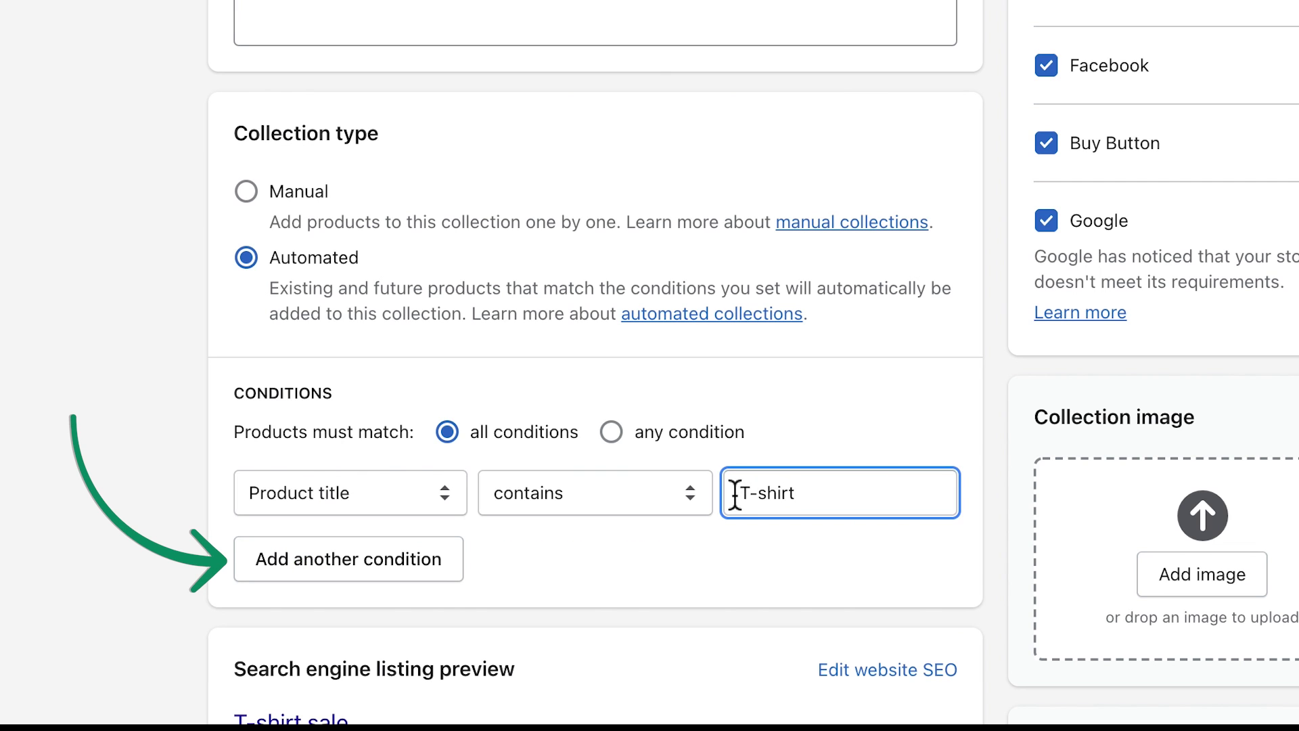
Add a second condition requiring the Compare at price to be greater than US$ 0.
click(457, 560)
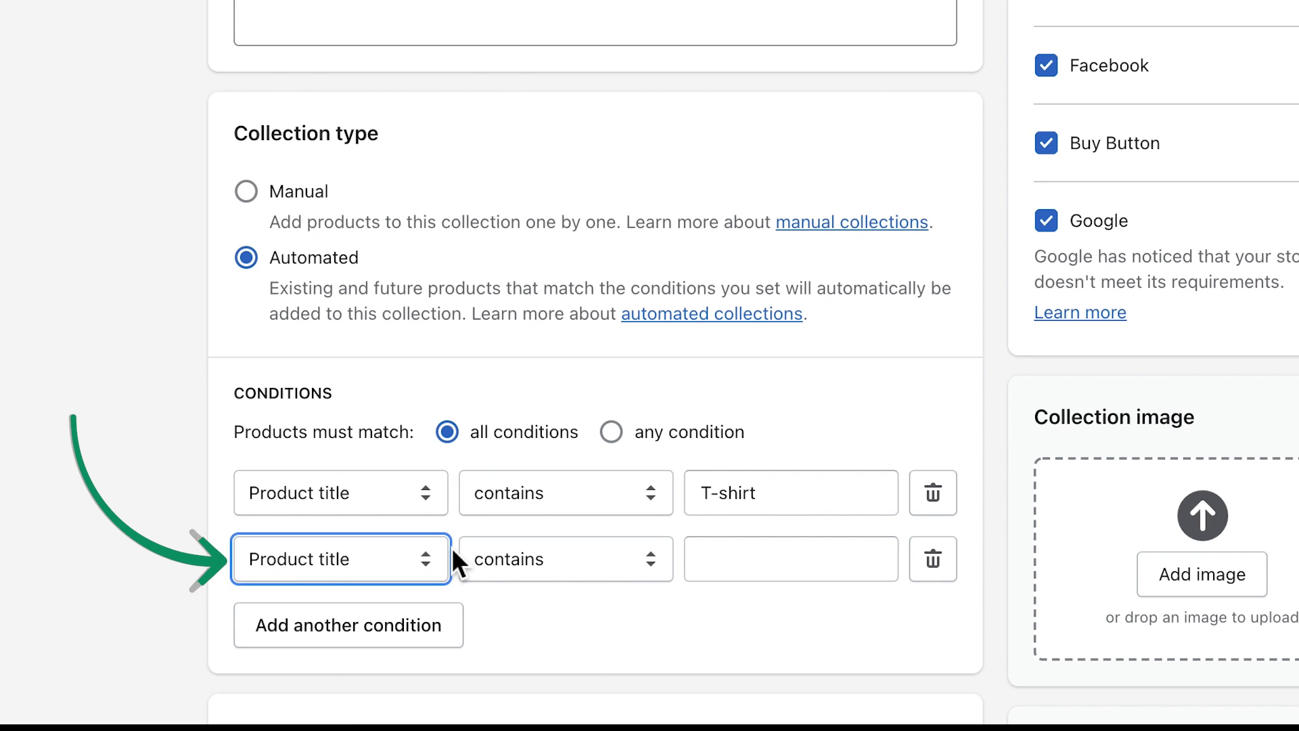
click(436, 559)
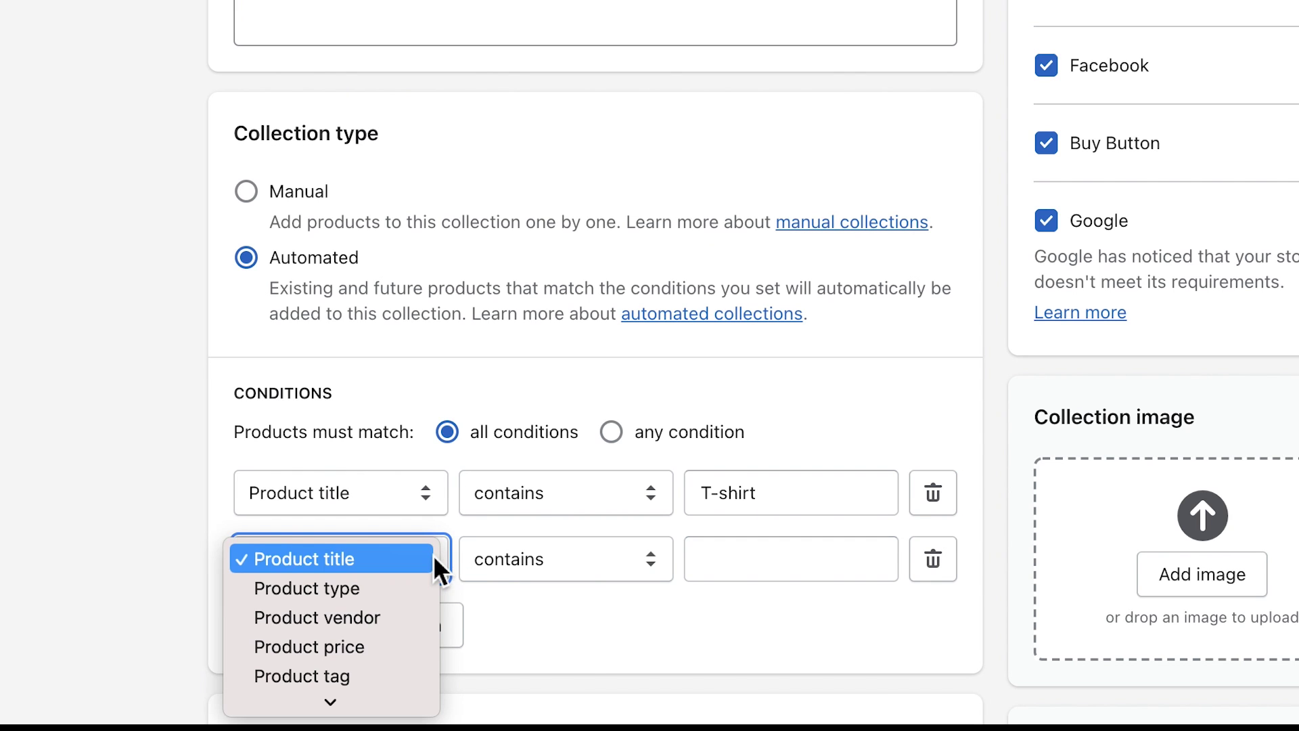
mouse_move(400, 697)
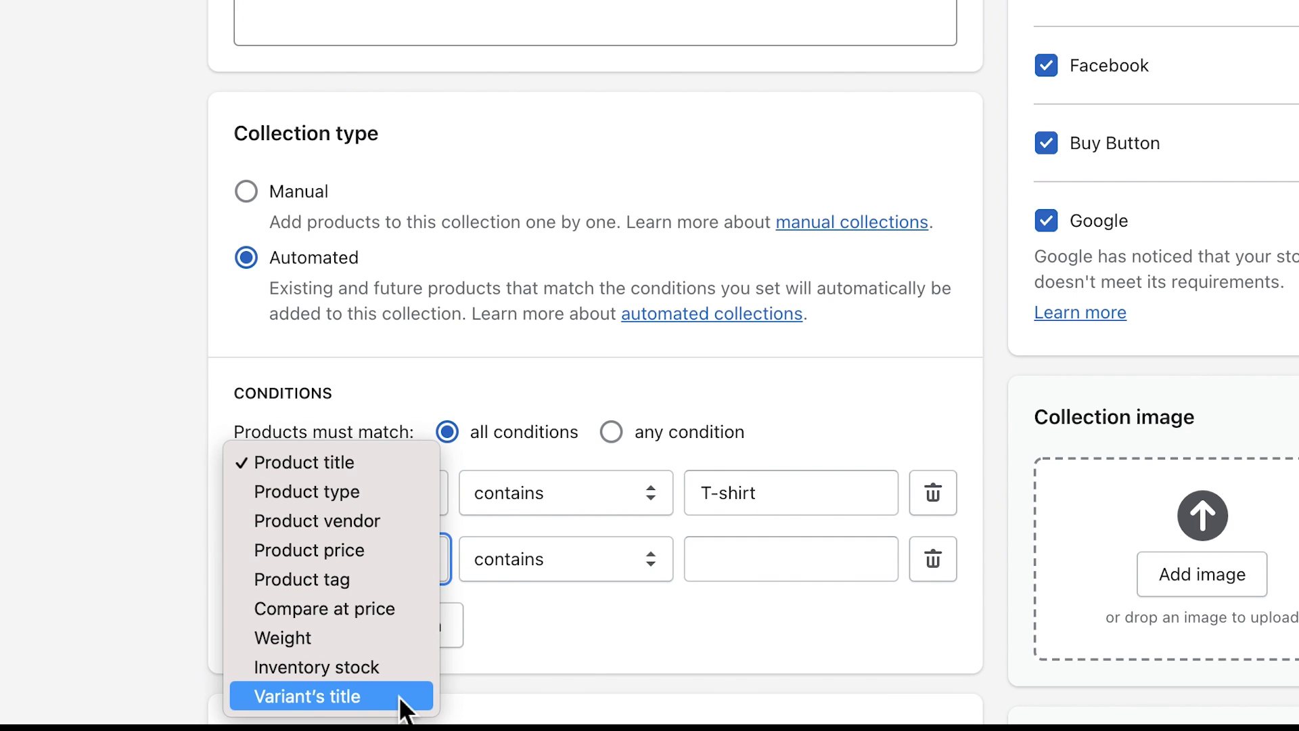
click(401, 613)
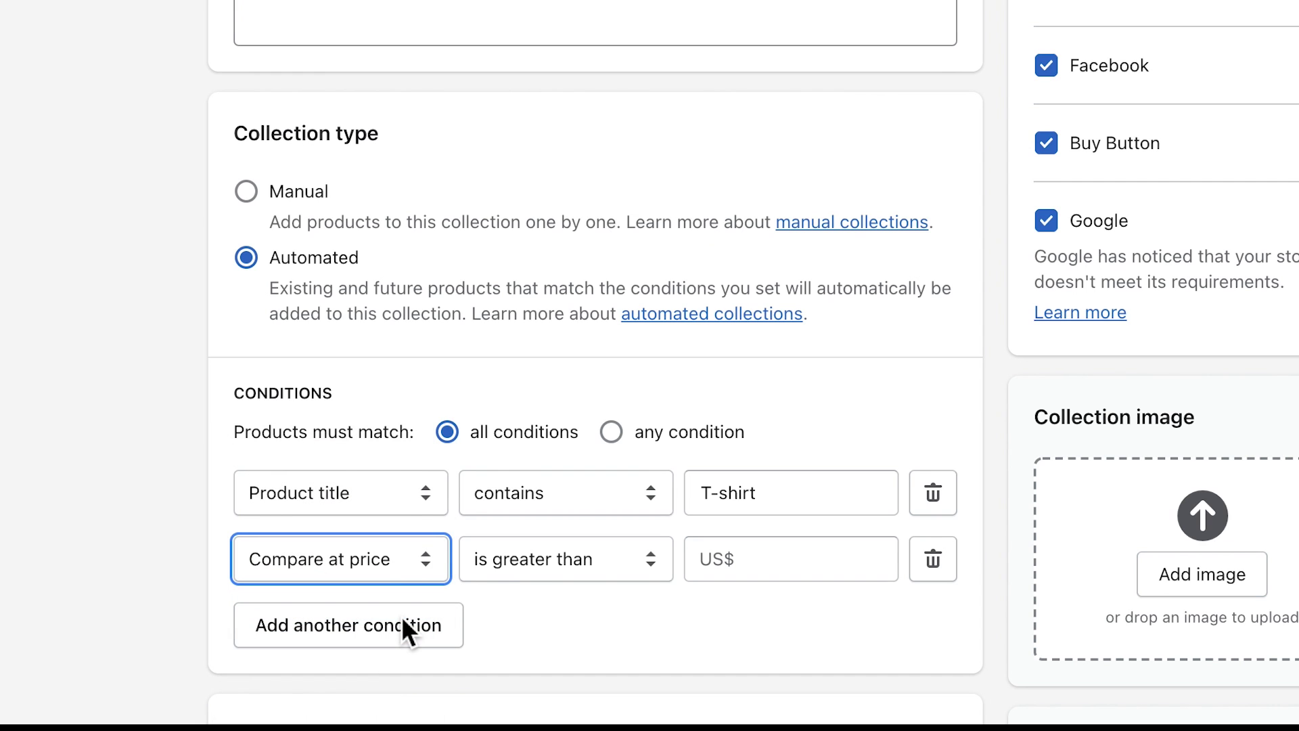
click(777, 572)
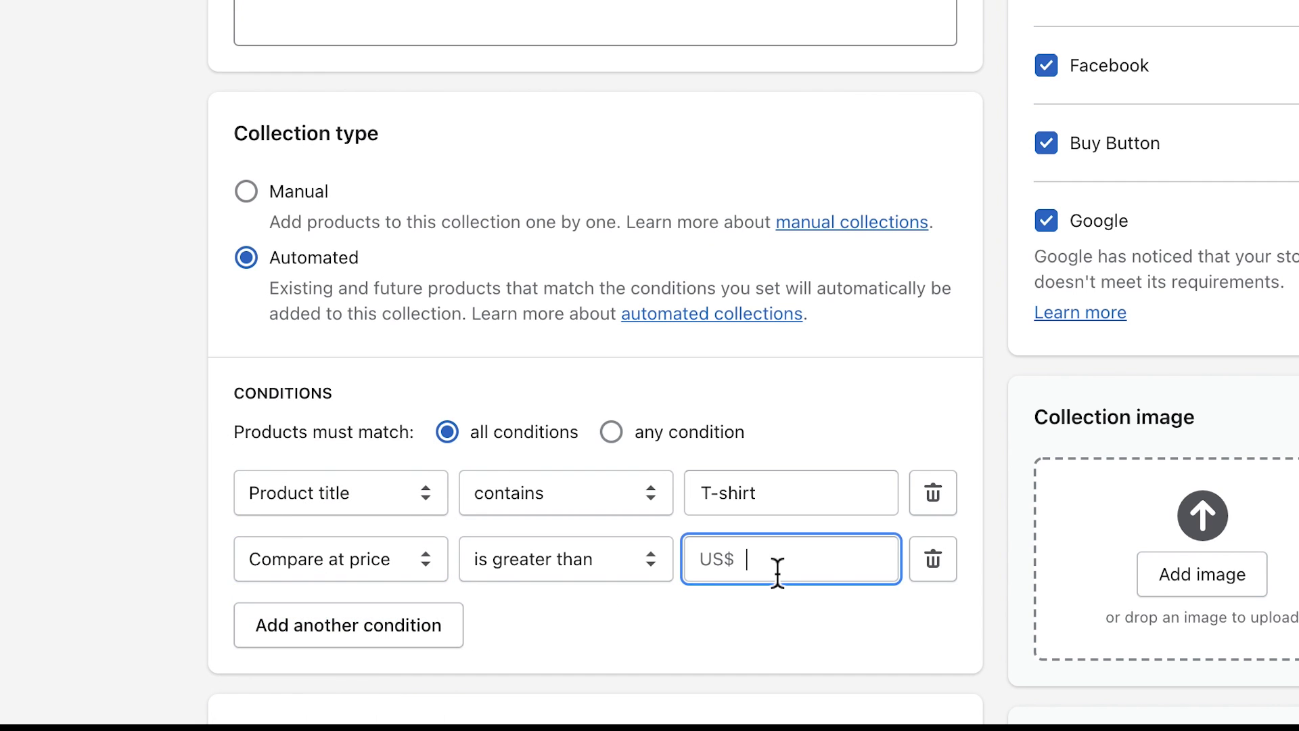
text(0)
click(776, 629)
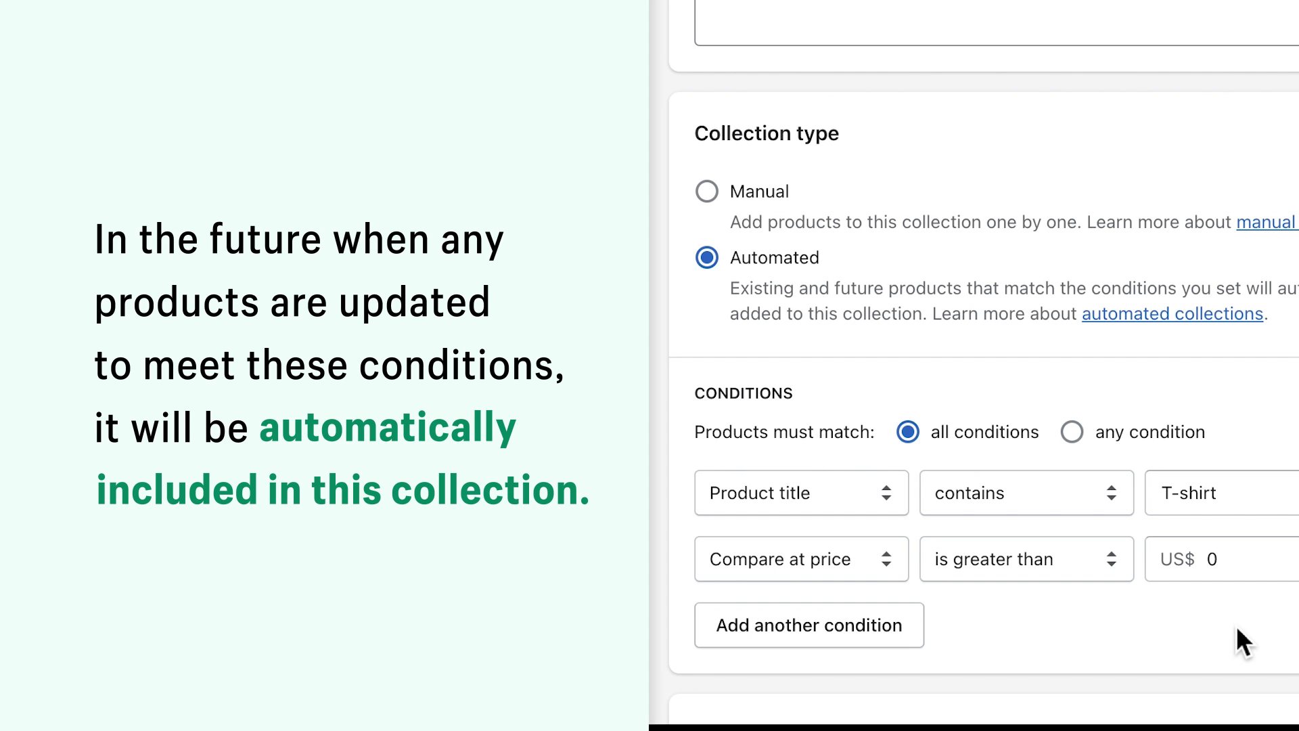
Open the website SEO fields of the search engine listing and review them.
scroll(776, 626, down, 1)
scroll(775, 625, down, 4)
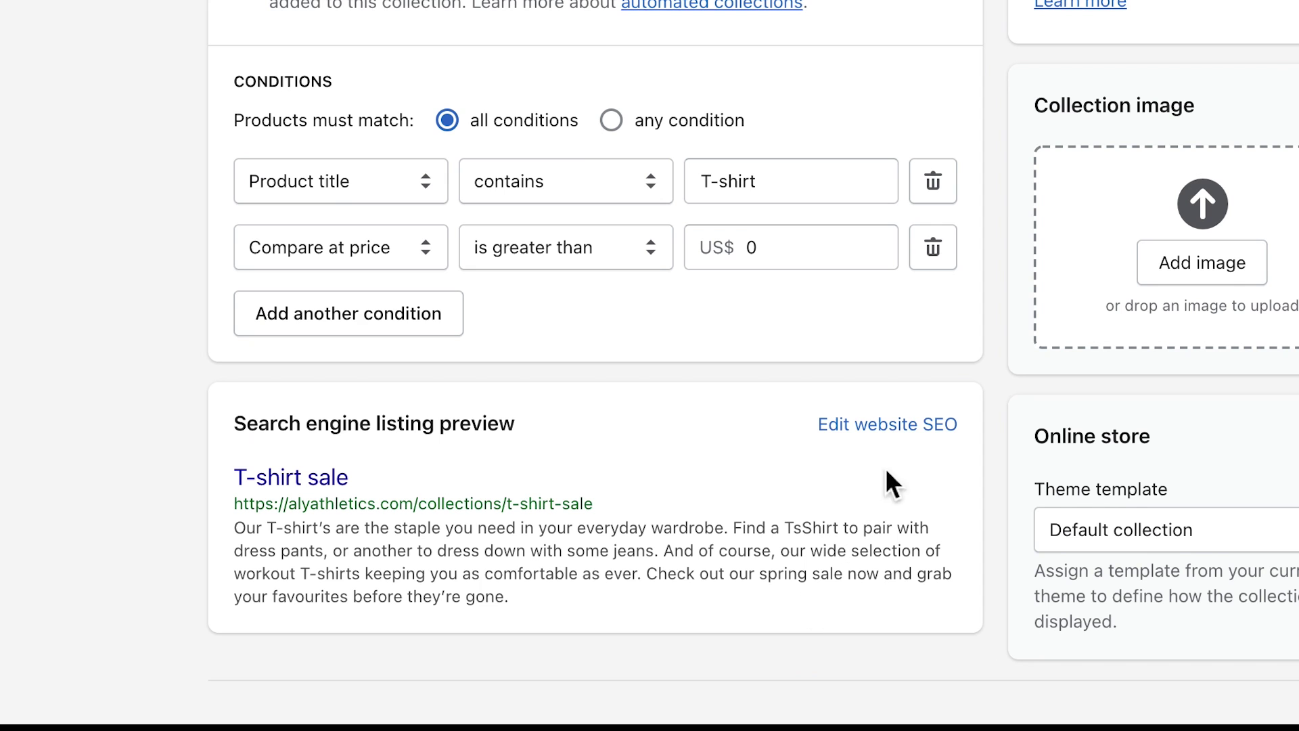
click(906, 424)
scroll(907, 424, down, 2)
scroll(907, 423, down, 5)
scroll(907, 424, down, 1)
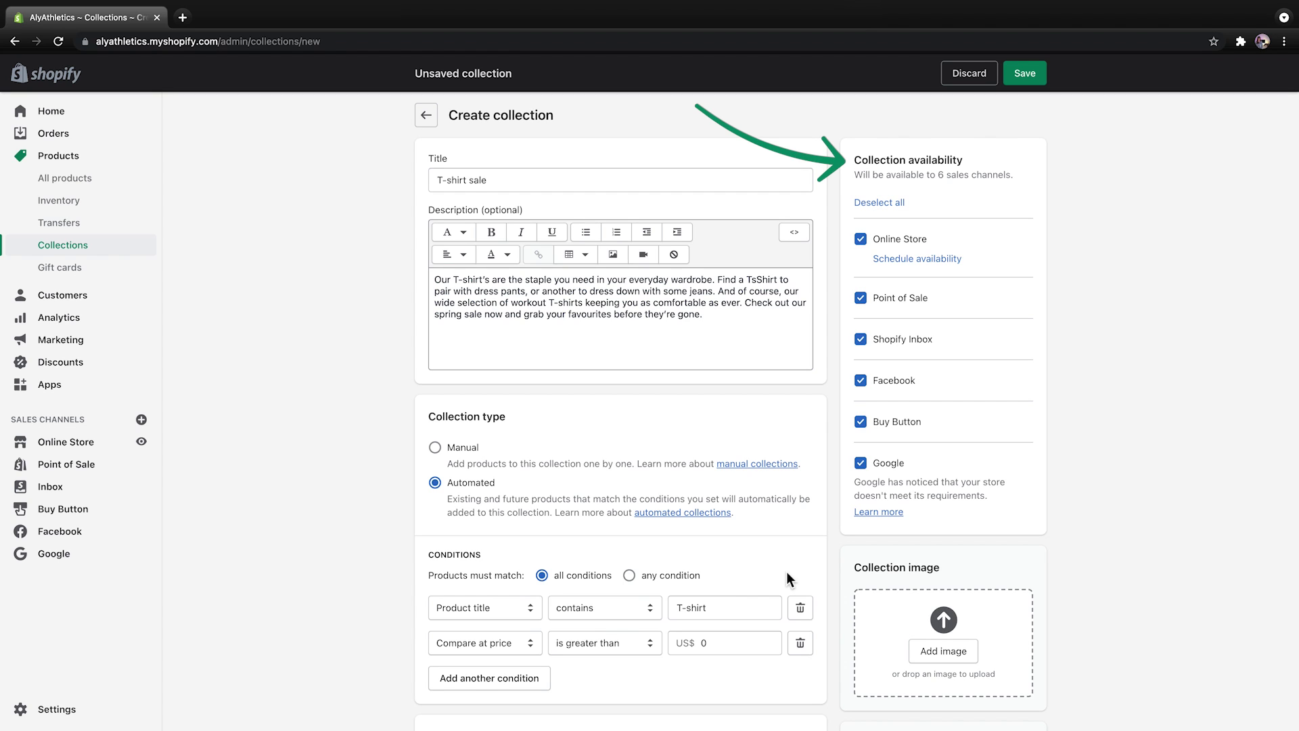
Exclude the collection from the Google, Buy Button and Facebook sales channels, and check the scheduling options for Online Store availability.
click(866, 465)
click(869, 432)
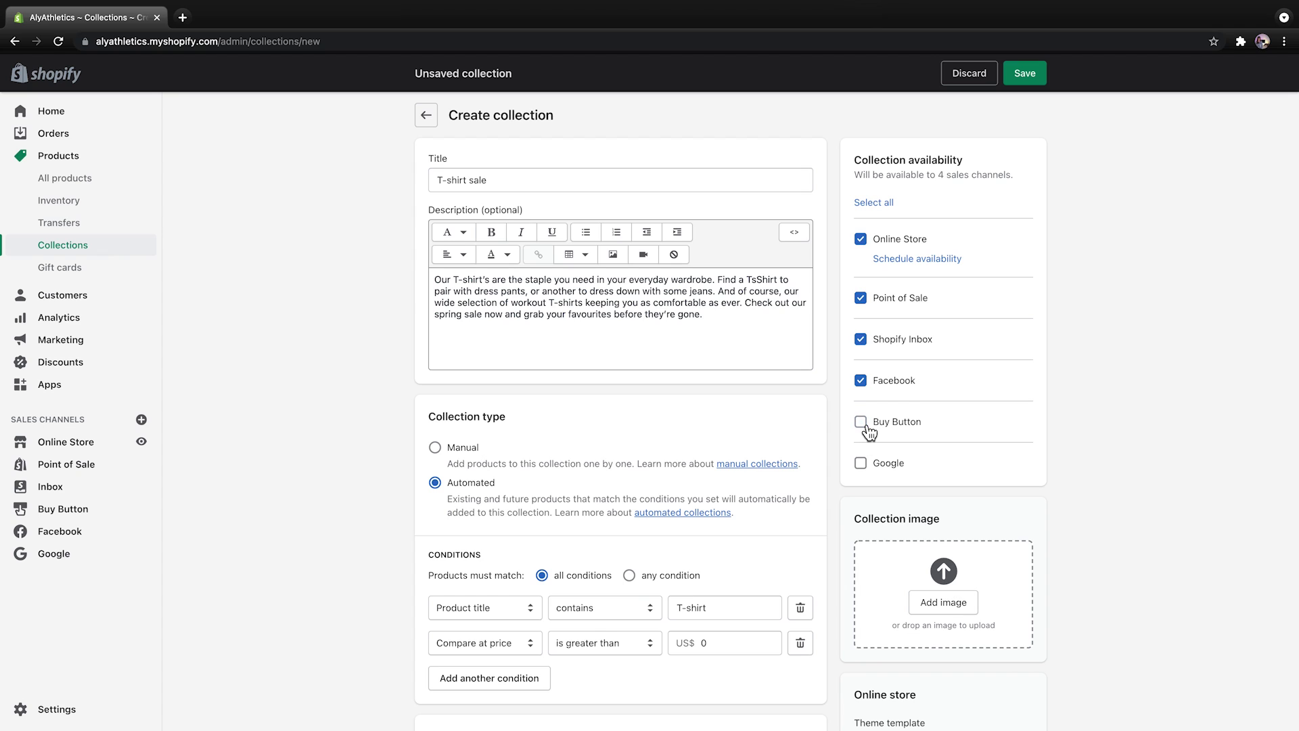
click(864, 385)
click(917, 260)
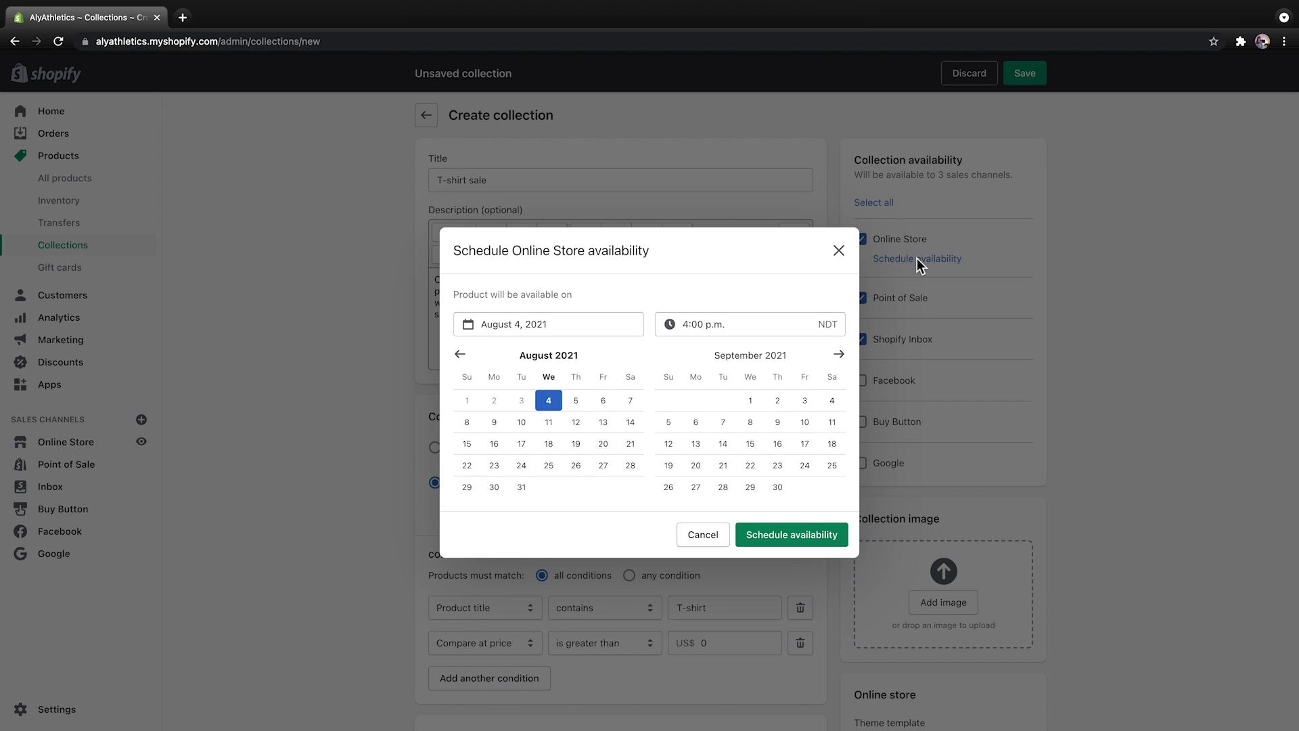
click(843, 252)
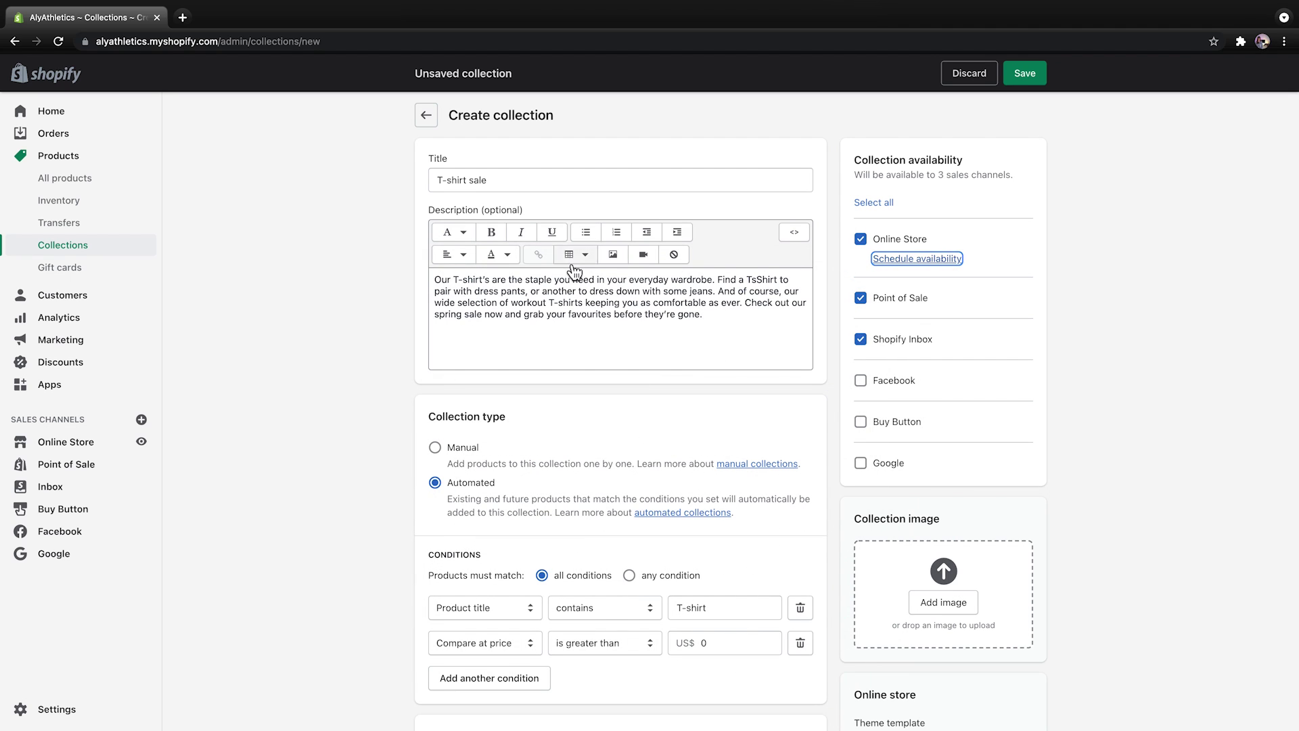
Add the clothes rack photo as the collection image and save its alt text as "Rack of colorful T-shirts on wooden hangers".
drag(0, 311, 913, 577)
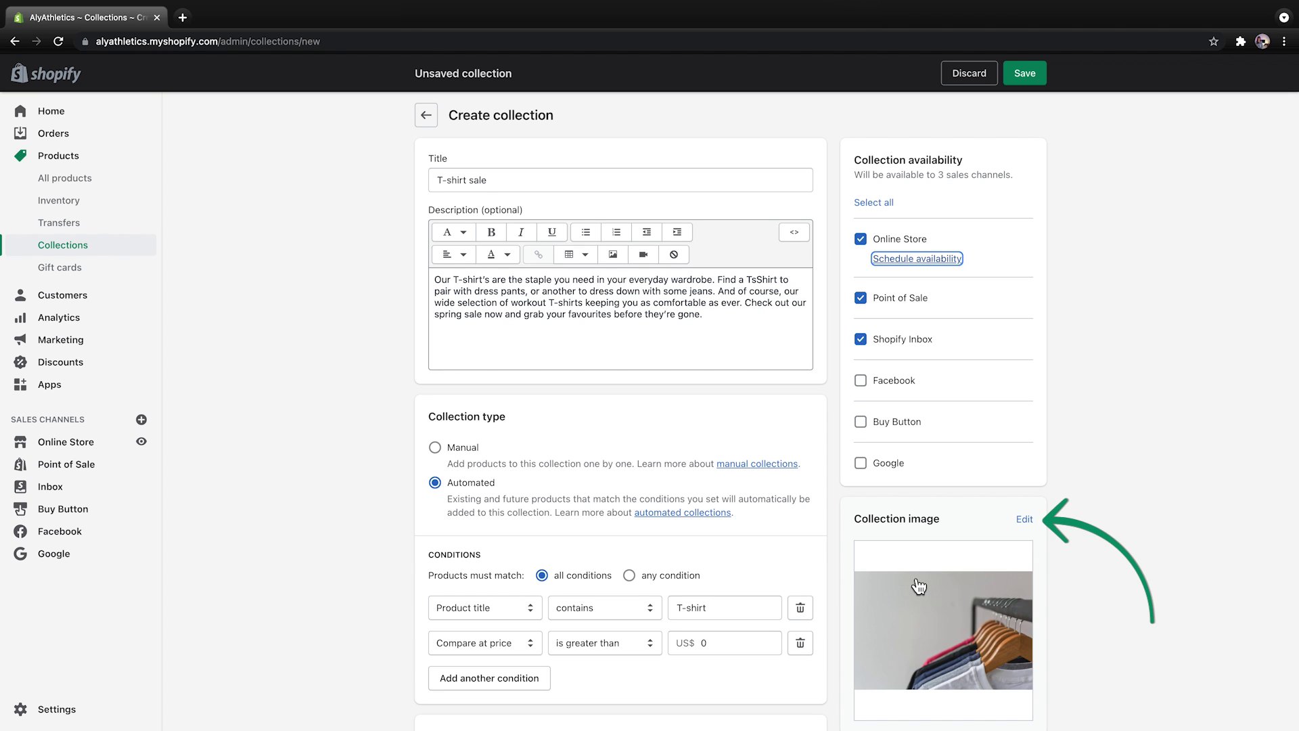
click(1020, 521)
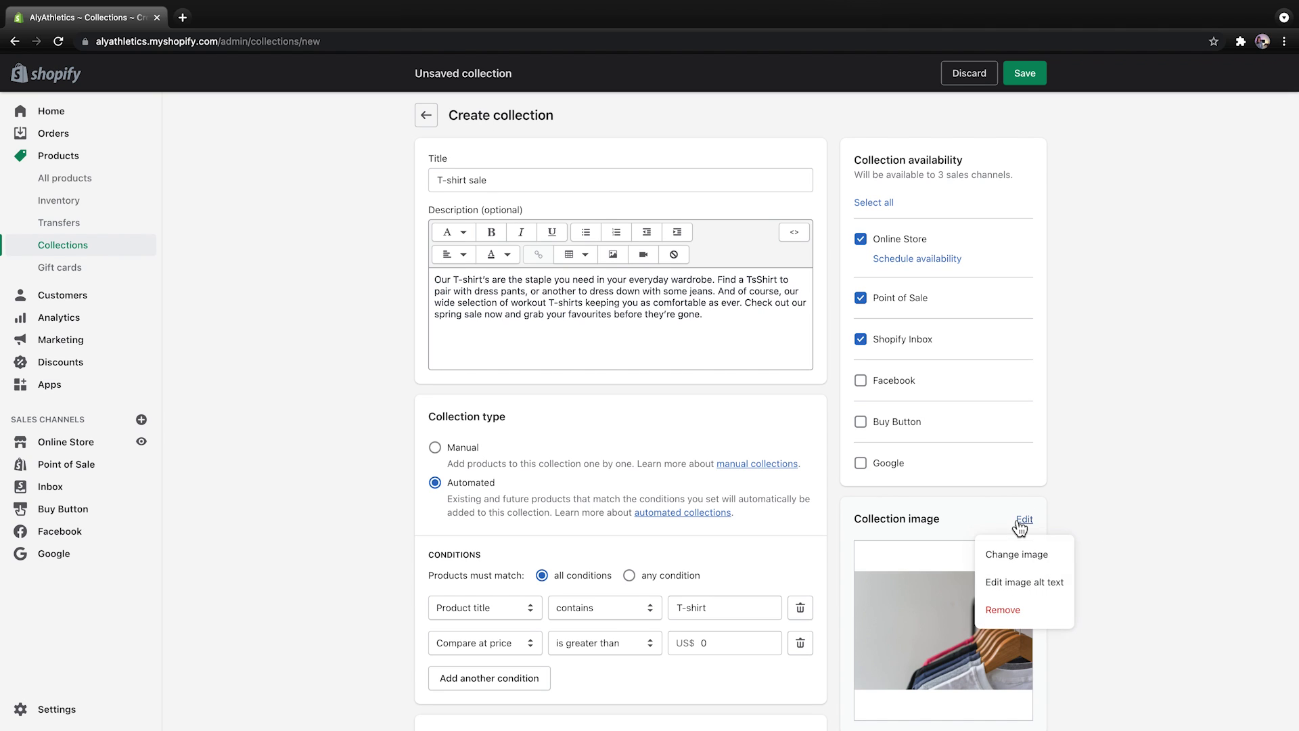
click(1035, 589)
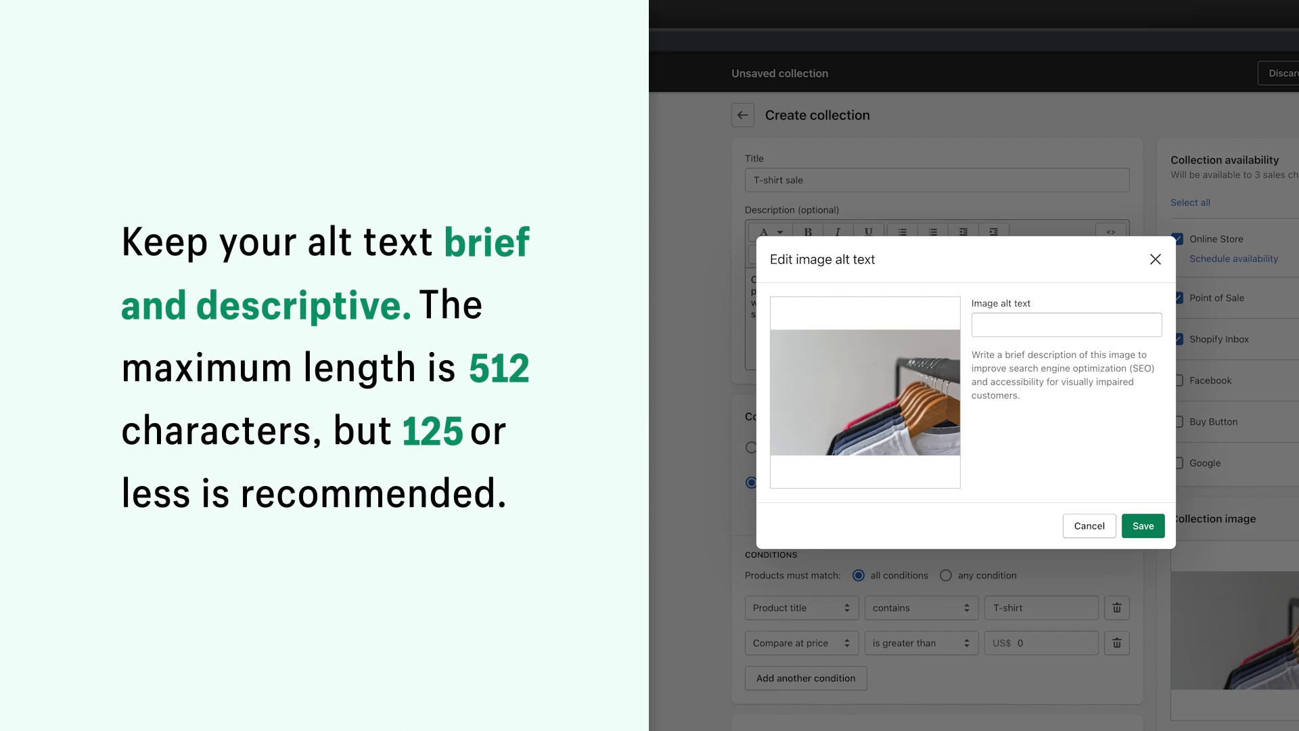
click(1064, 331)
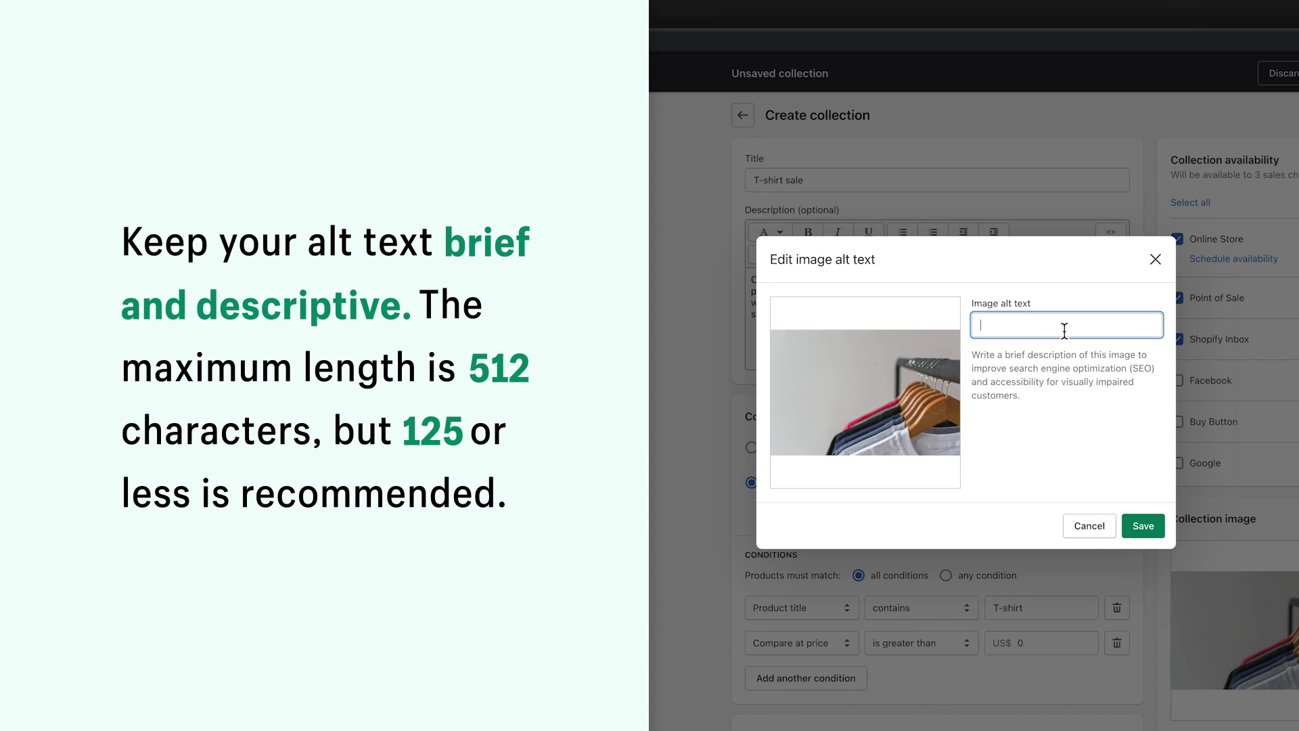
text(Rack of col)
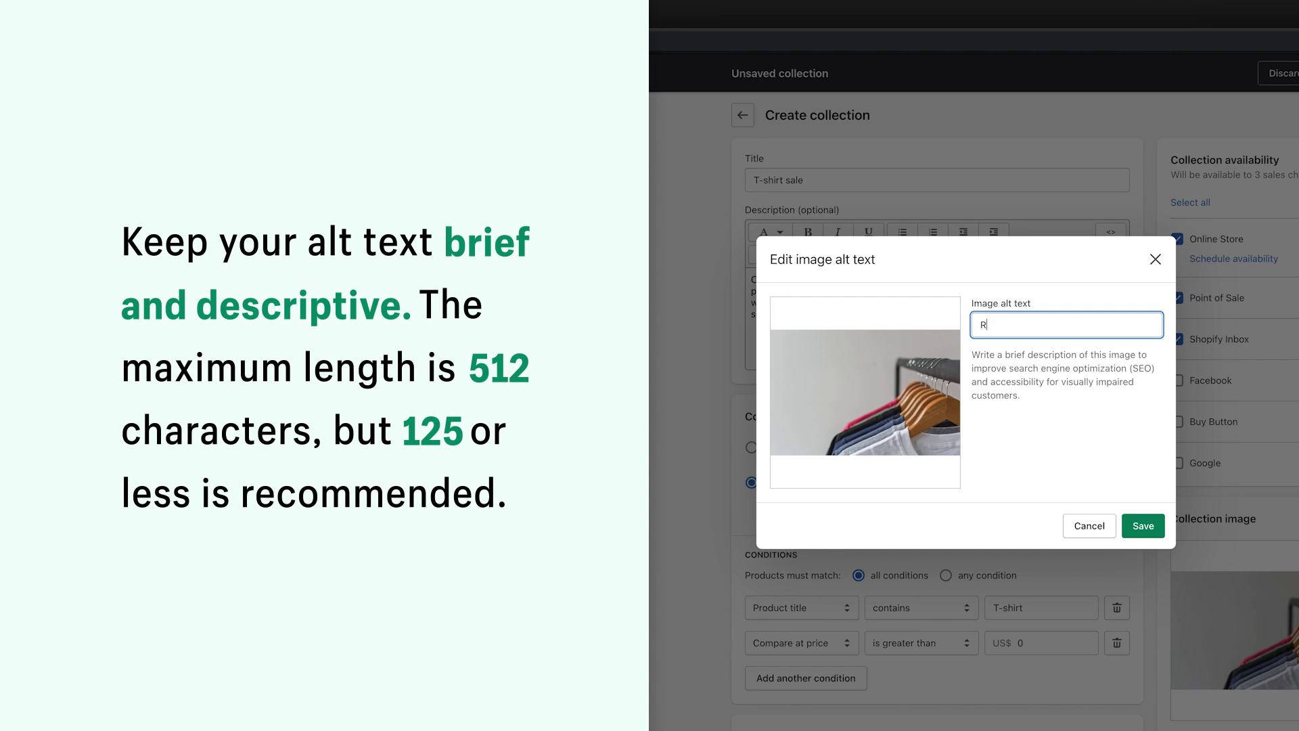
text(orful T-shirts on woode)
text(n hangers)
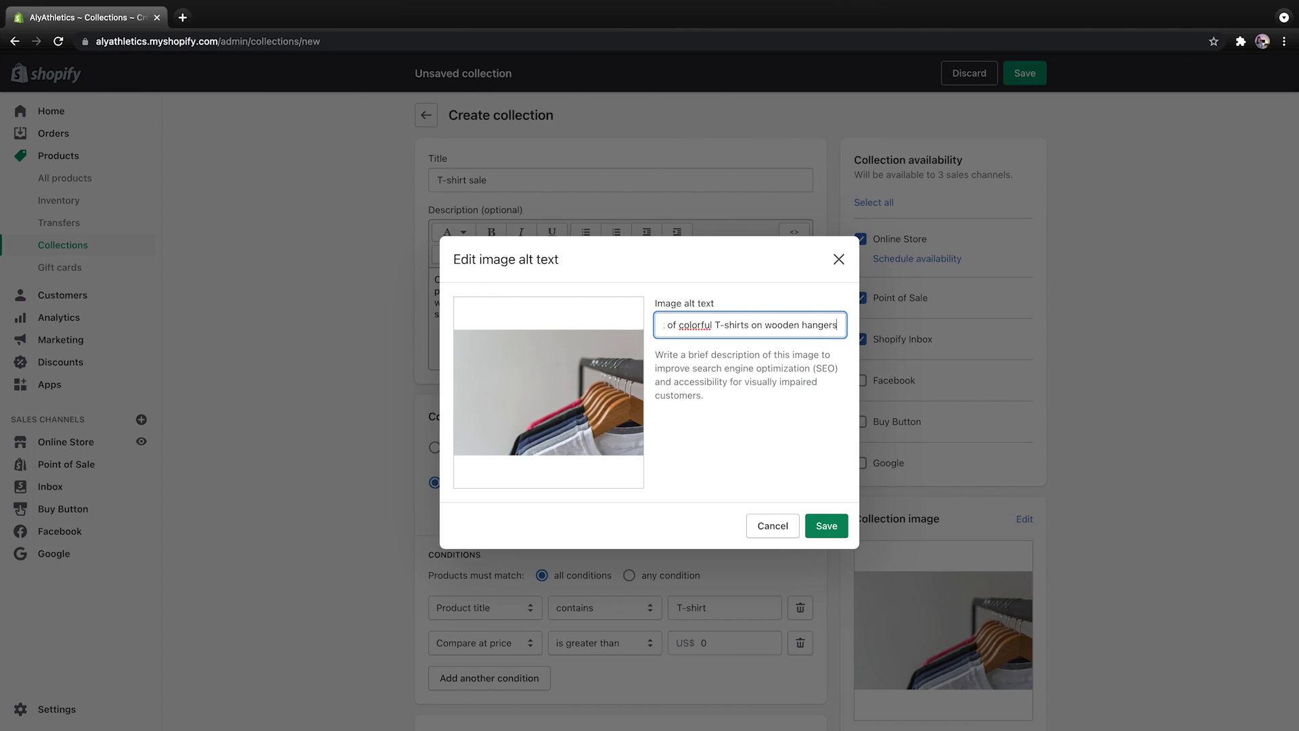
click(834, 532)
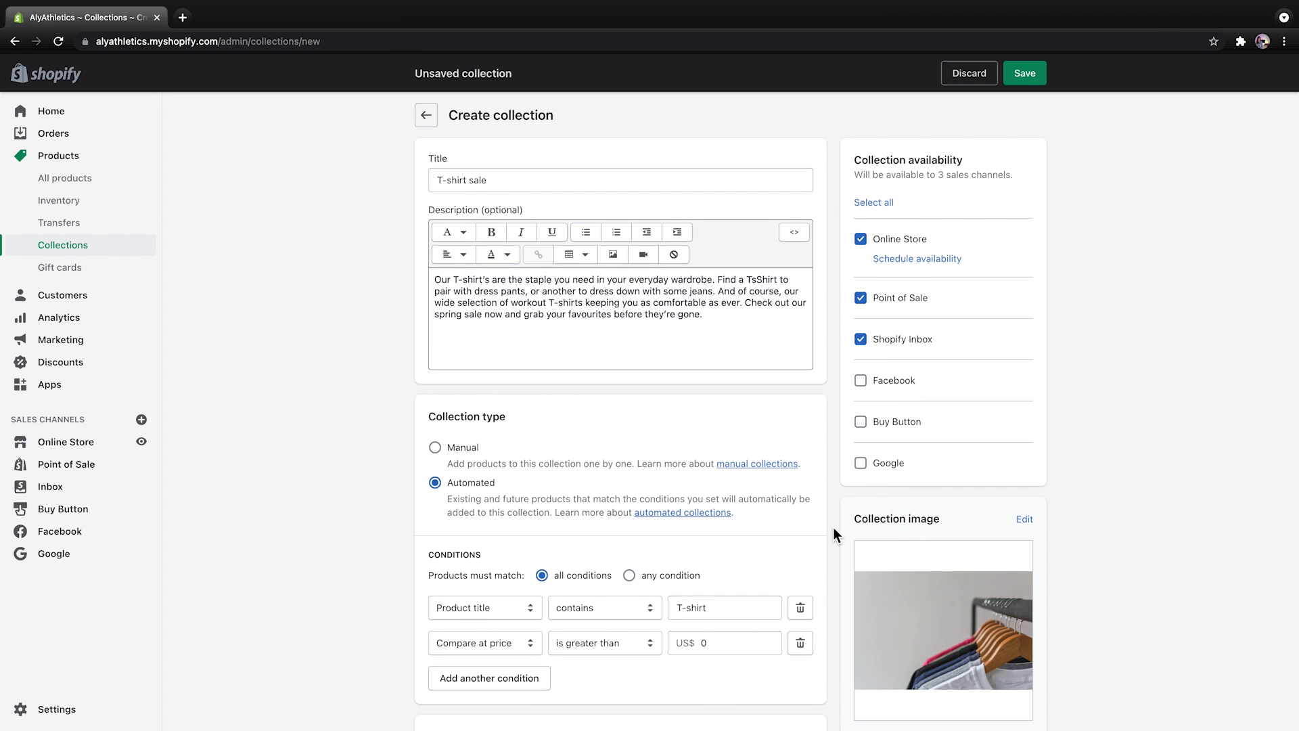
Save the new collection and set the sort order of its products to Manually.
click(1025, 74)
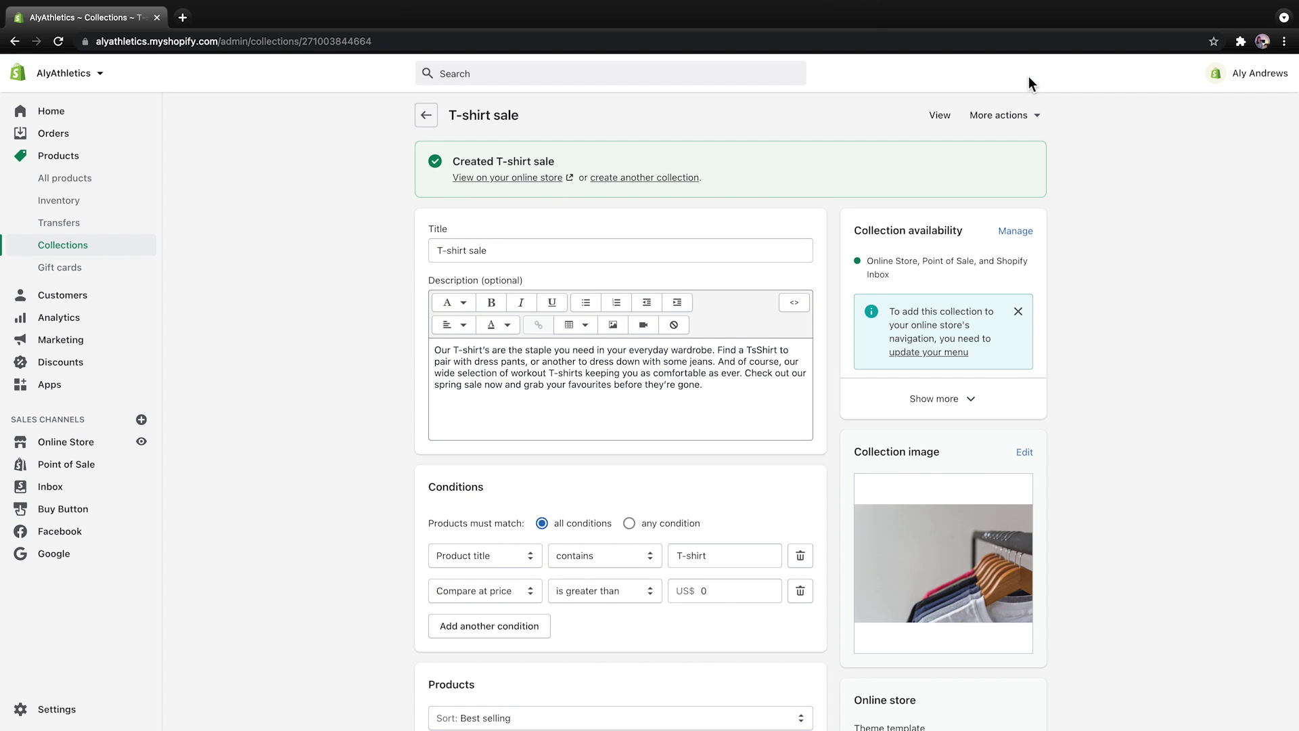
scroll(1029, 77, down, 6)
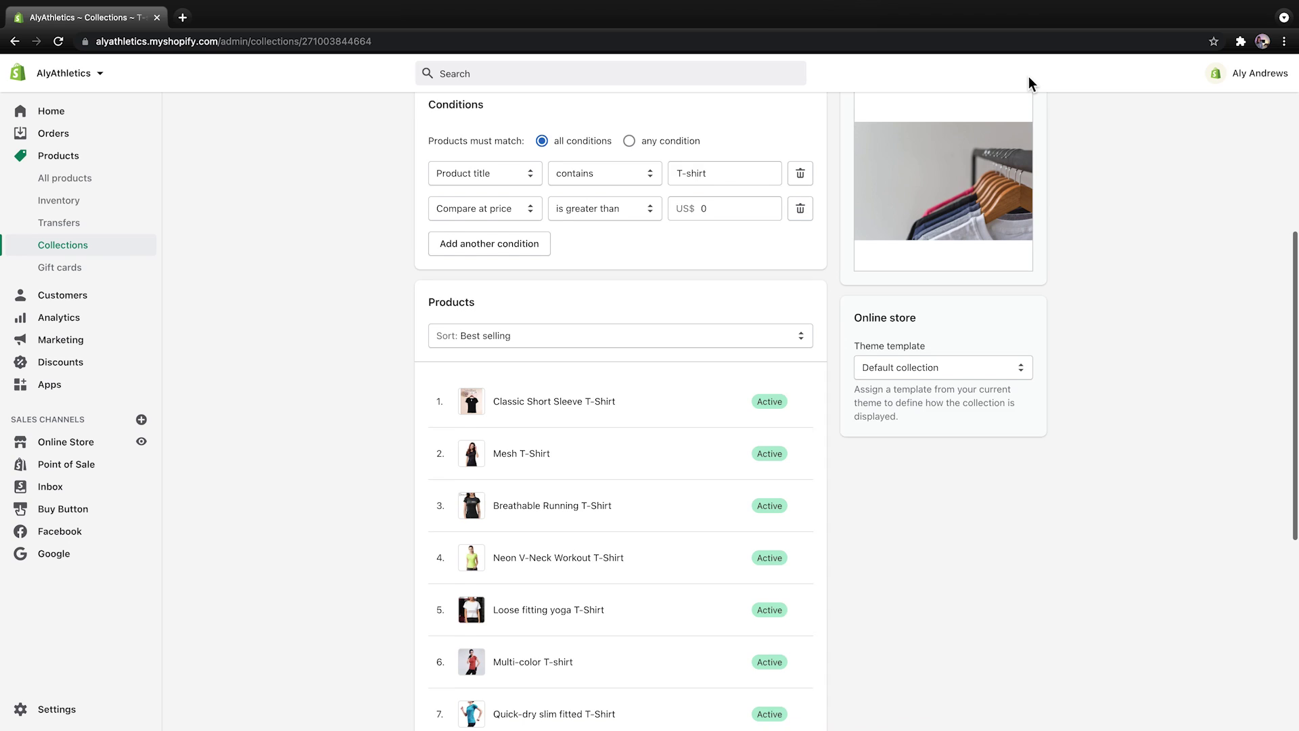
scroll(1028, 78, down, 1)
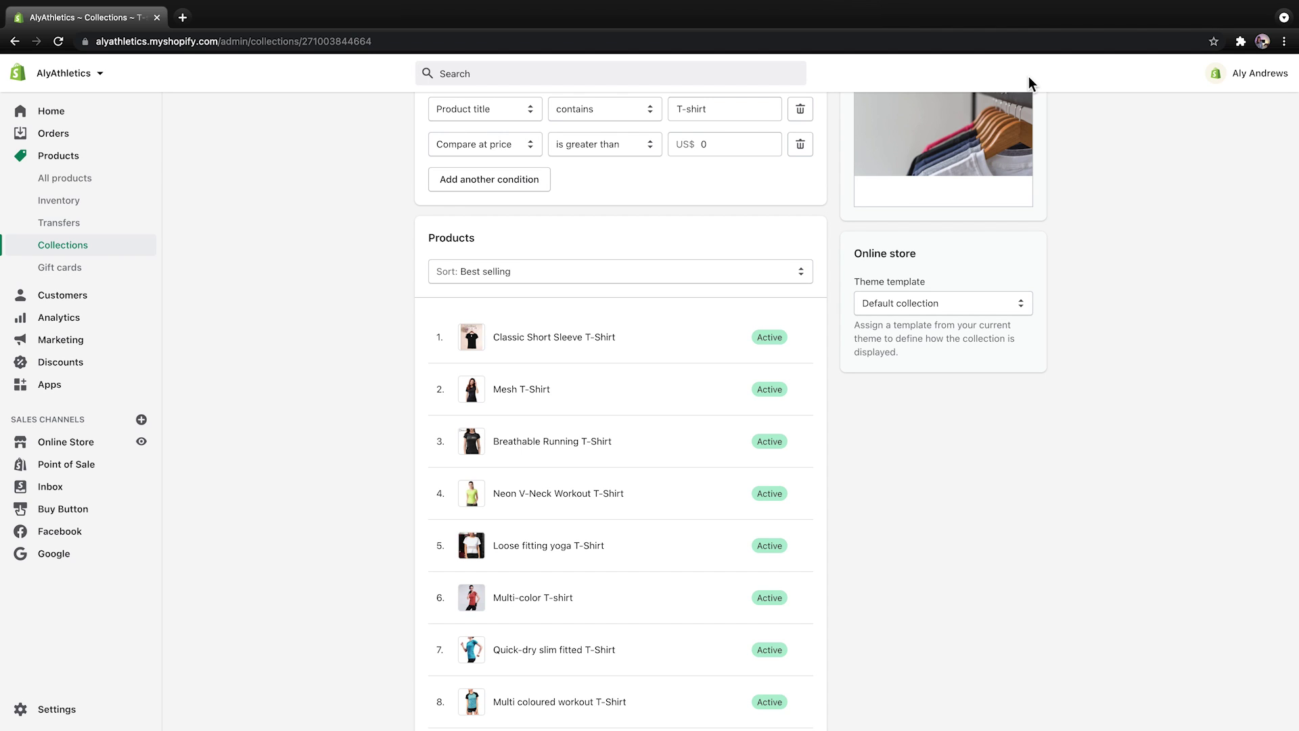
click(797, 274)
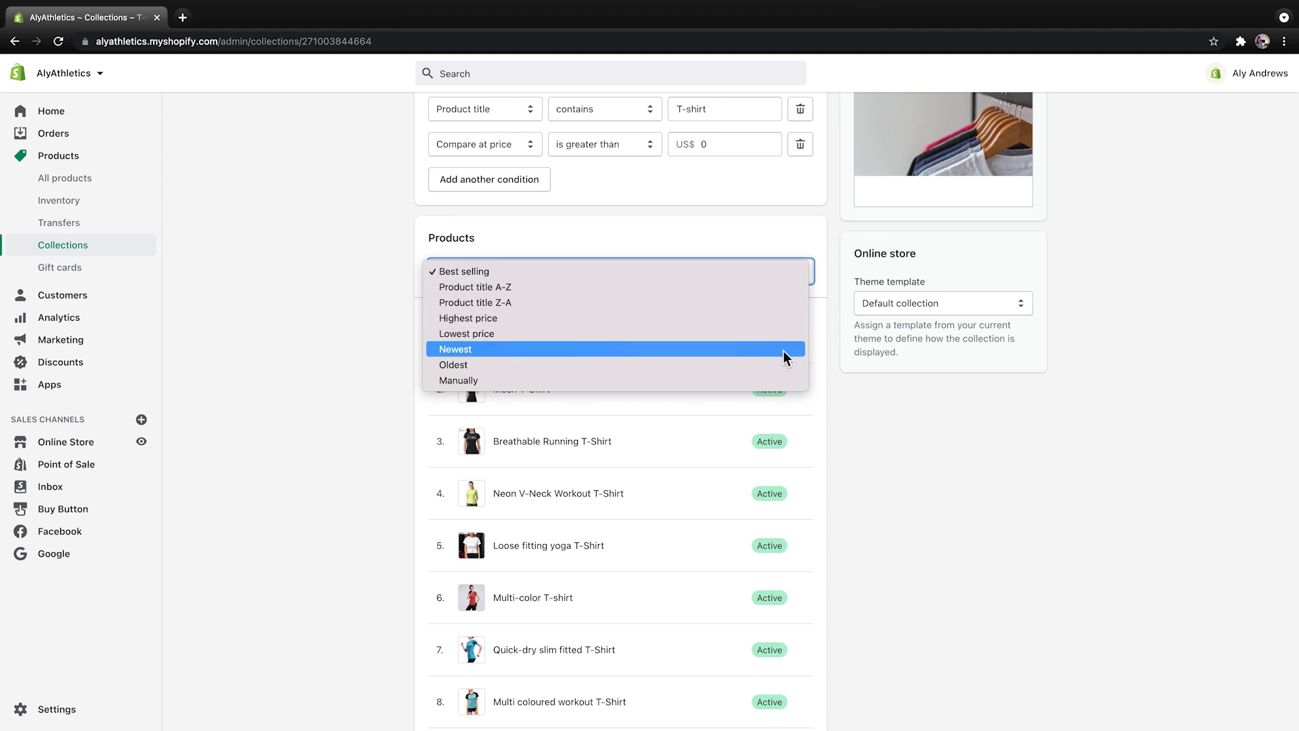
click(779, 380)
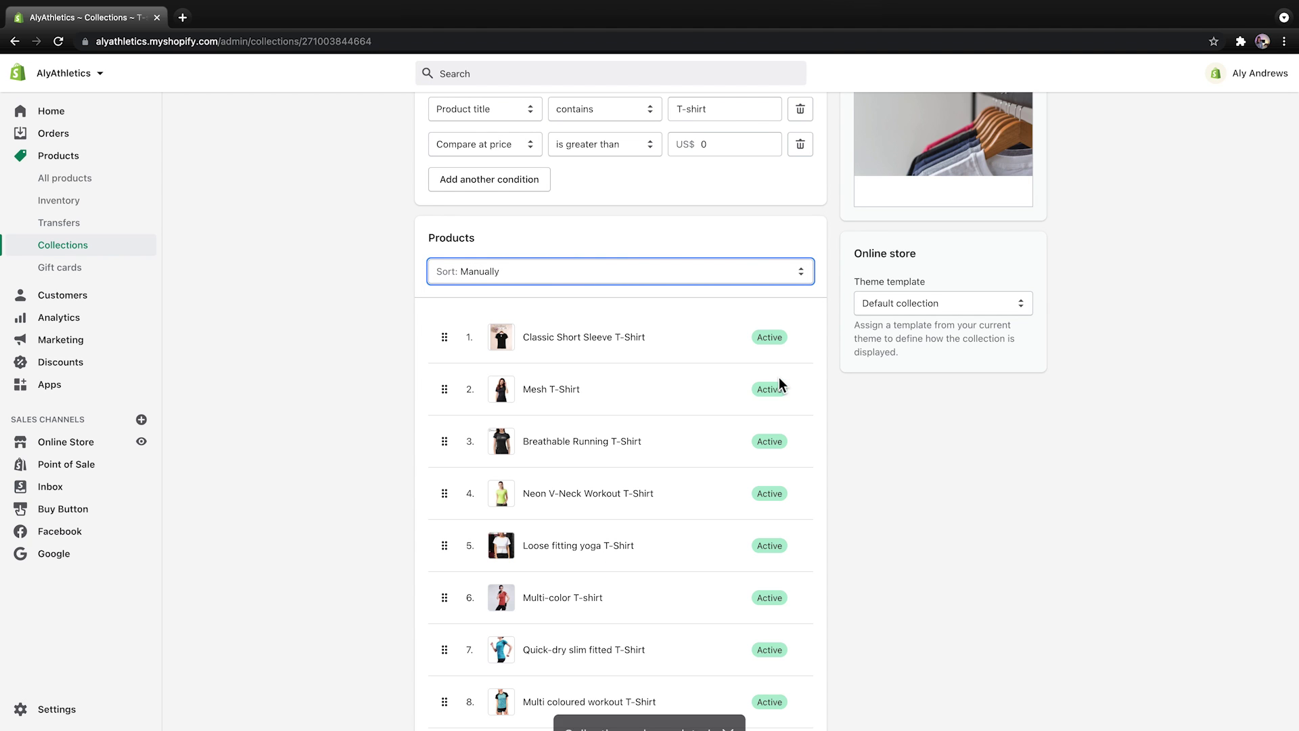
Move the Breathable Running T-Shirt down to seventh place in the collection's manual product order.
drag(447, 449, 442, 660)
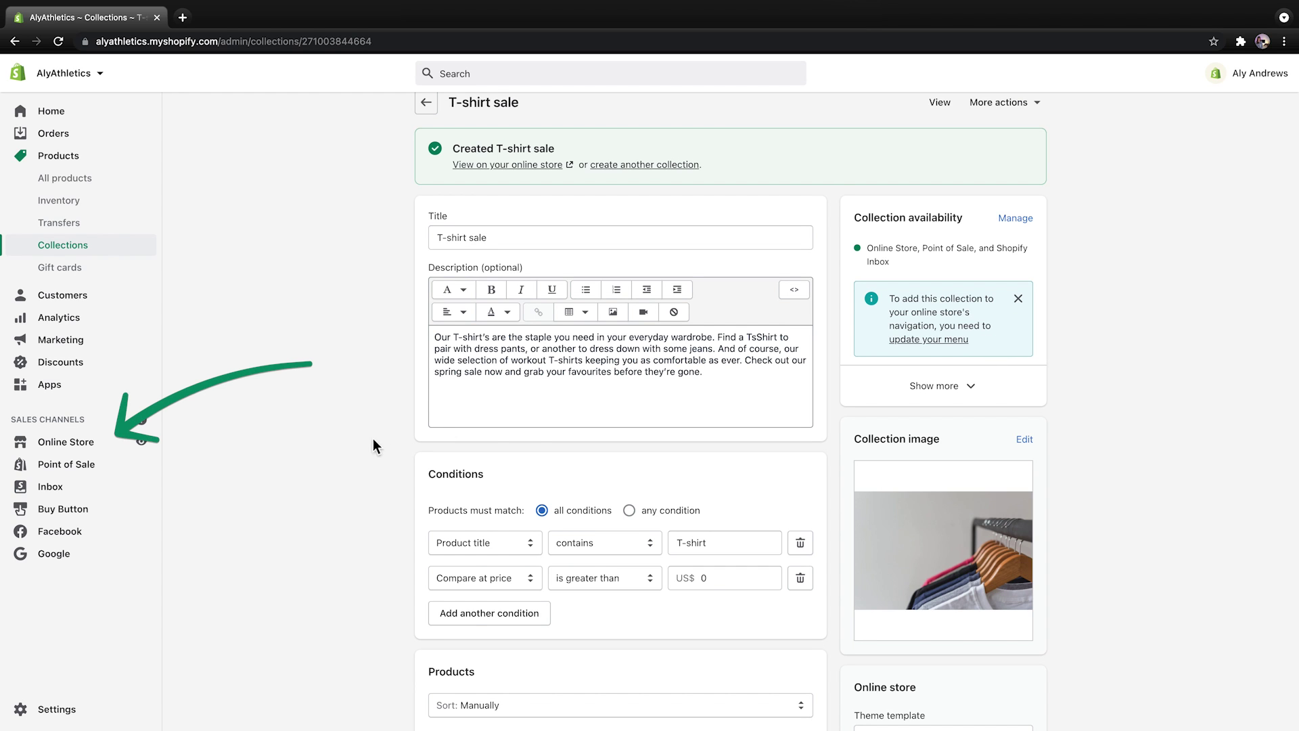
Add a menu item named "T-shirt sale" to the online store's Main menu, linked to the T-shirt sale collection.
click(90, 443)
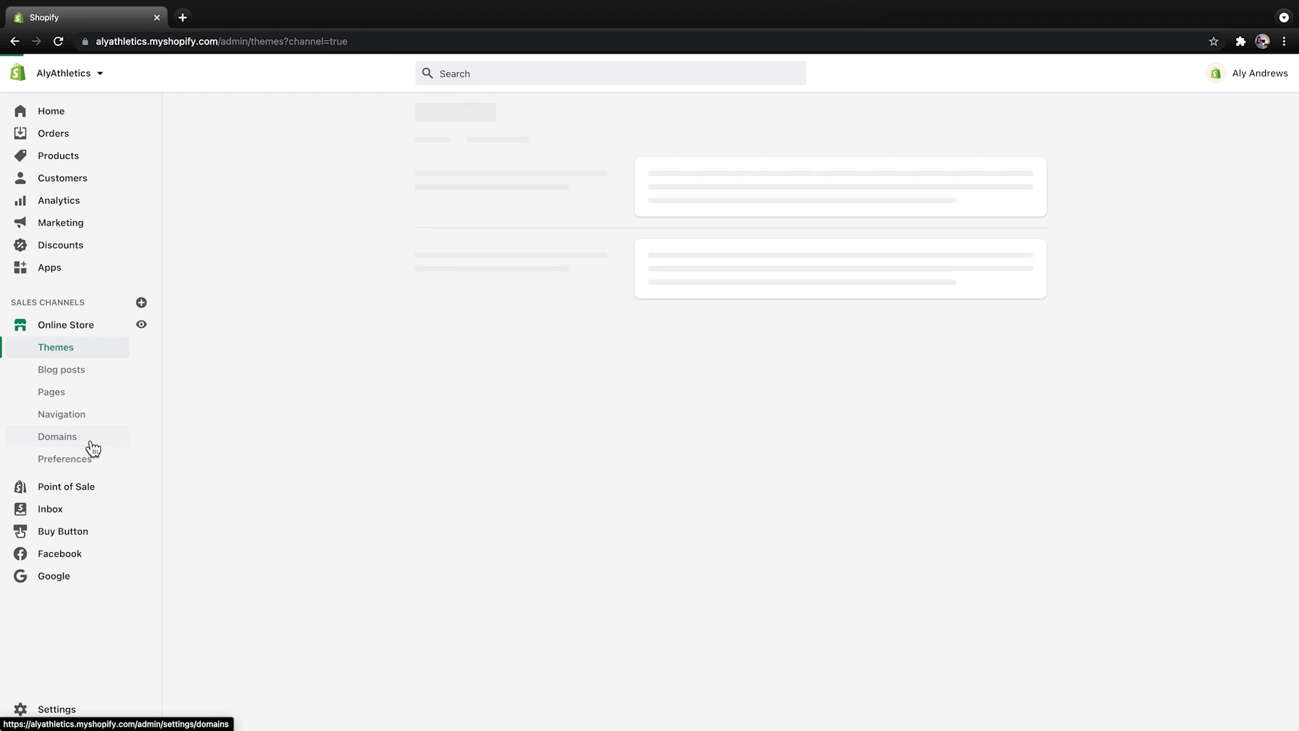
click(93, 418)
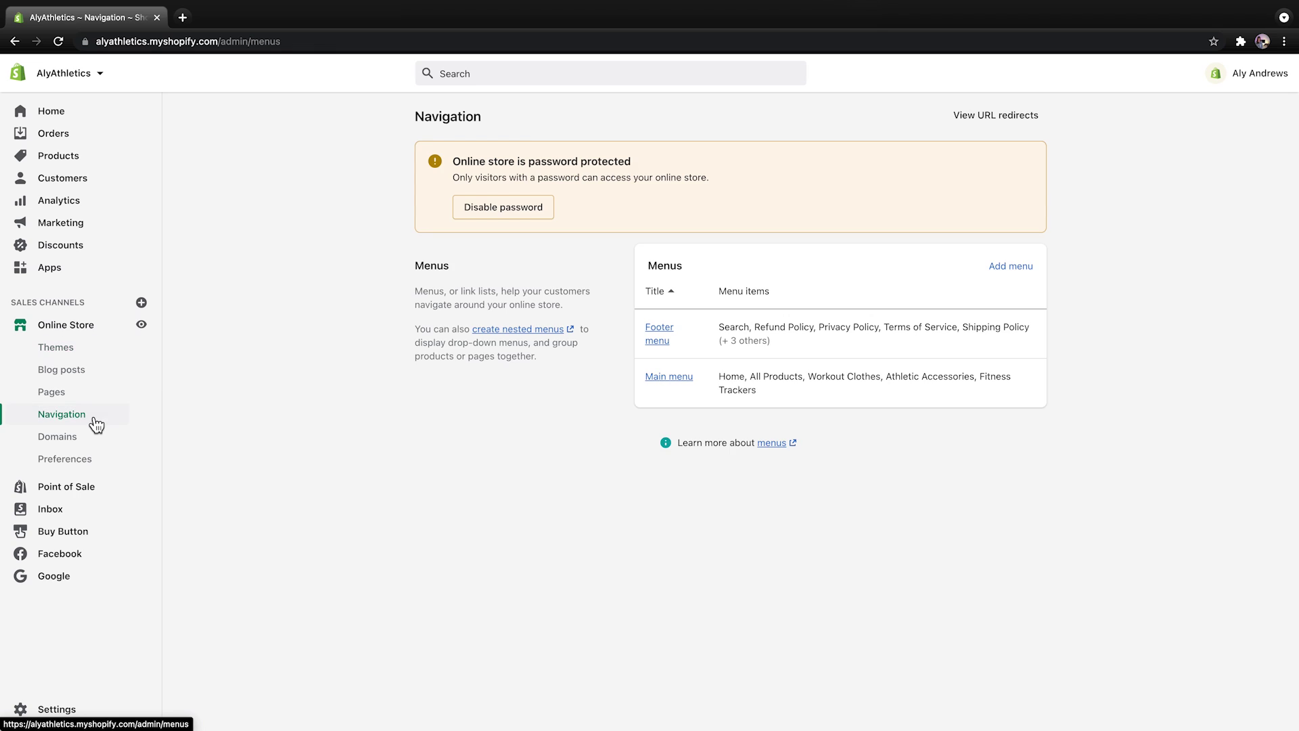
click(669, 381)
click(509, 456)
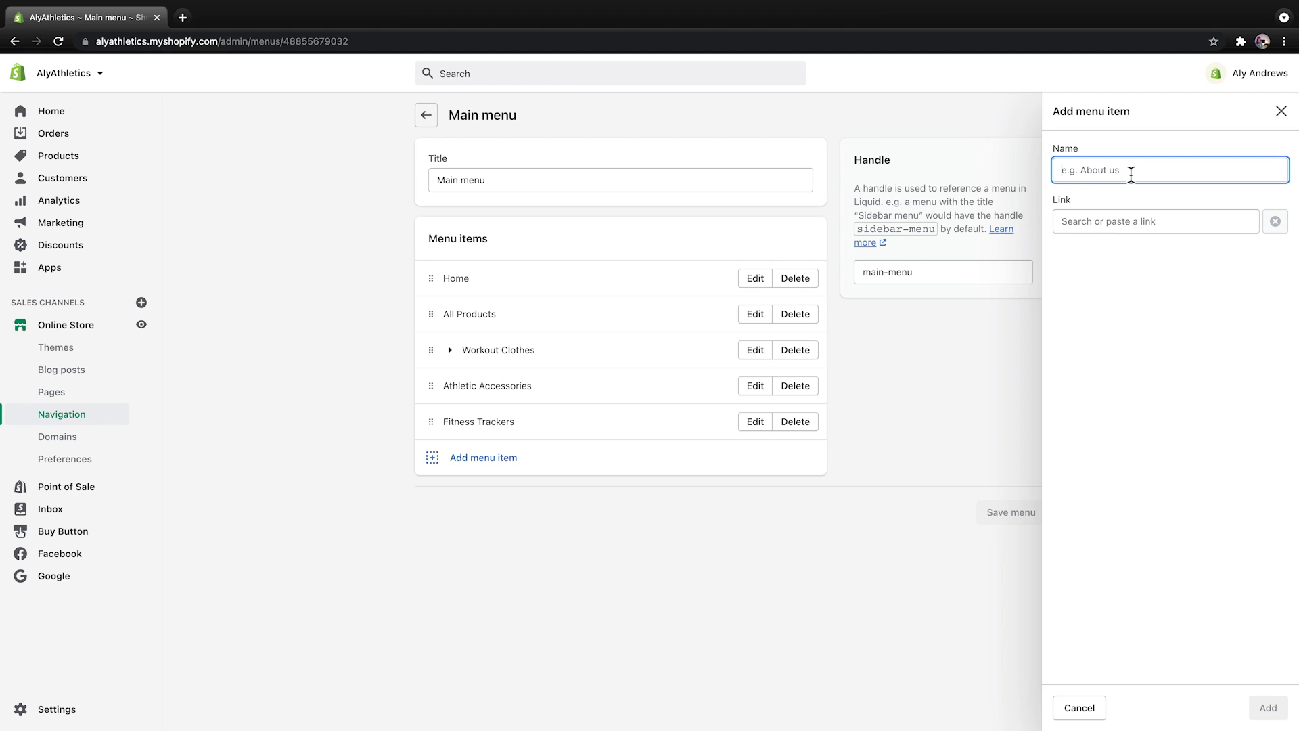
text(T-shirt sale)
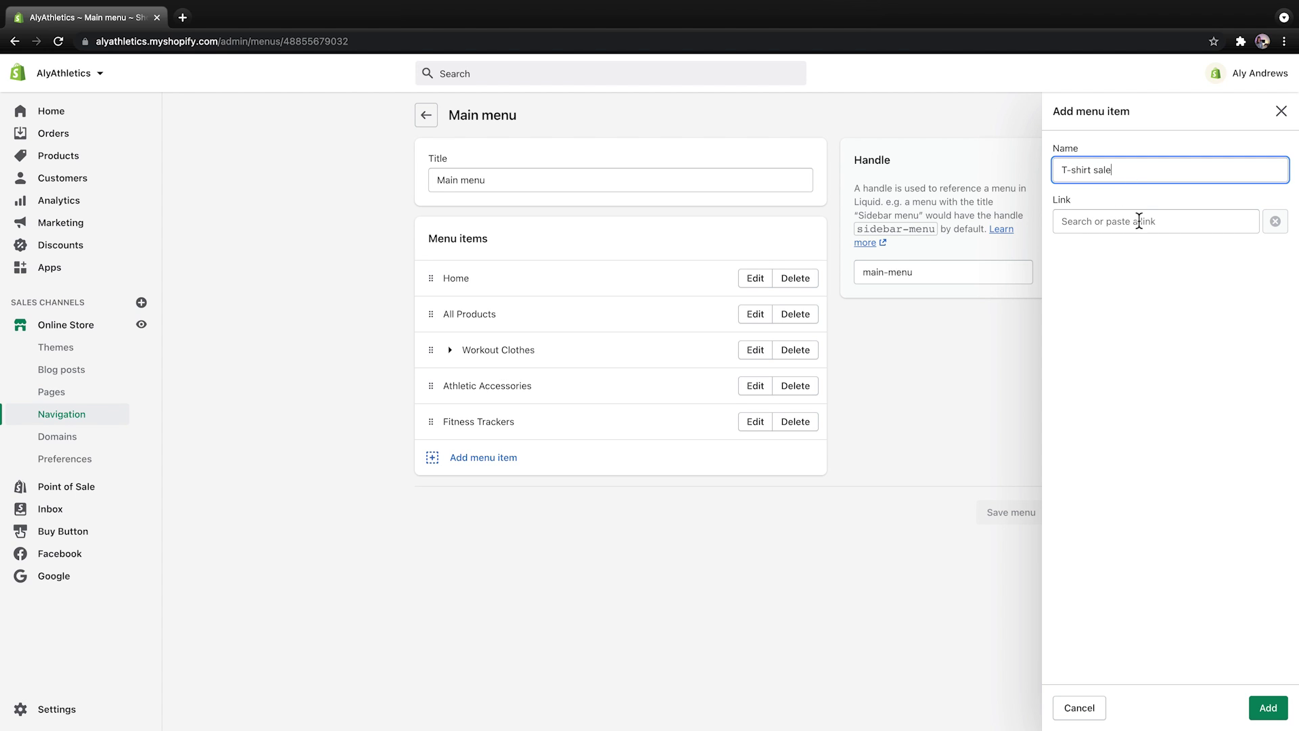
click(1139, 221)
click(1152, 306)
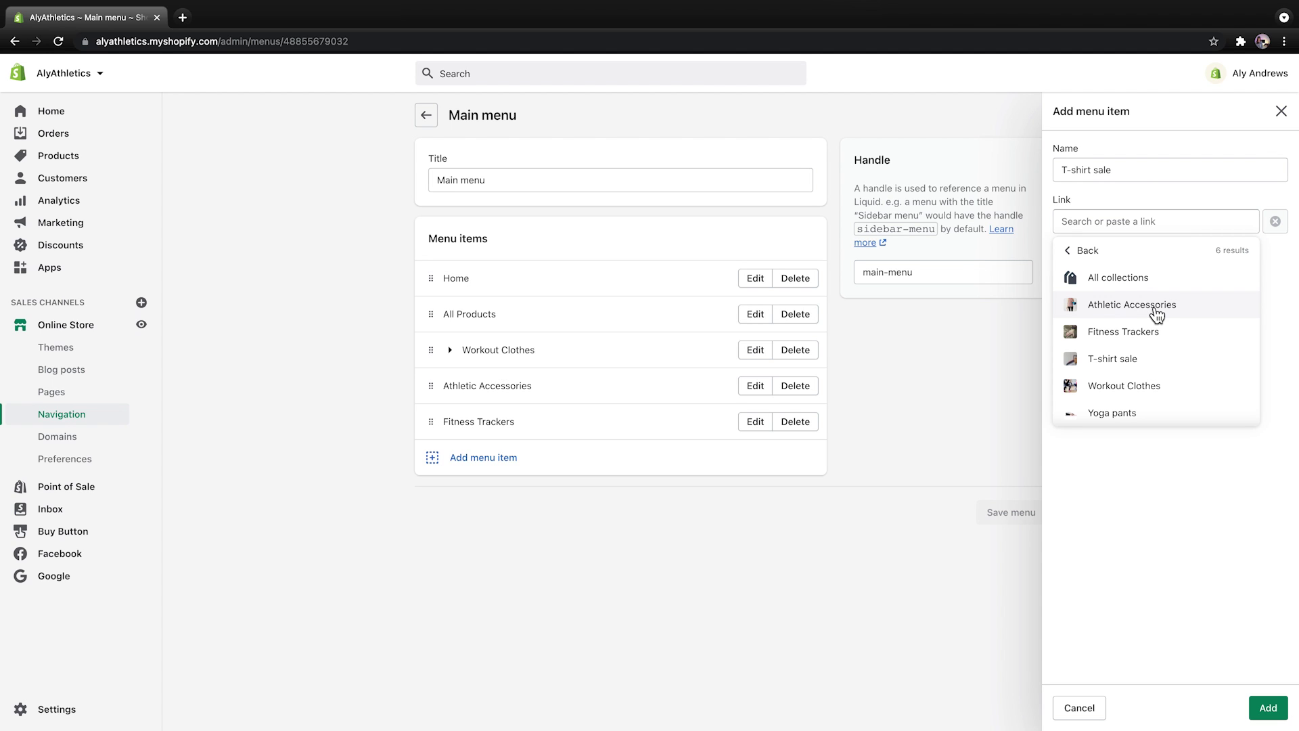
click(1155, 358)
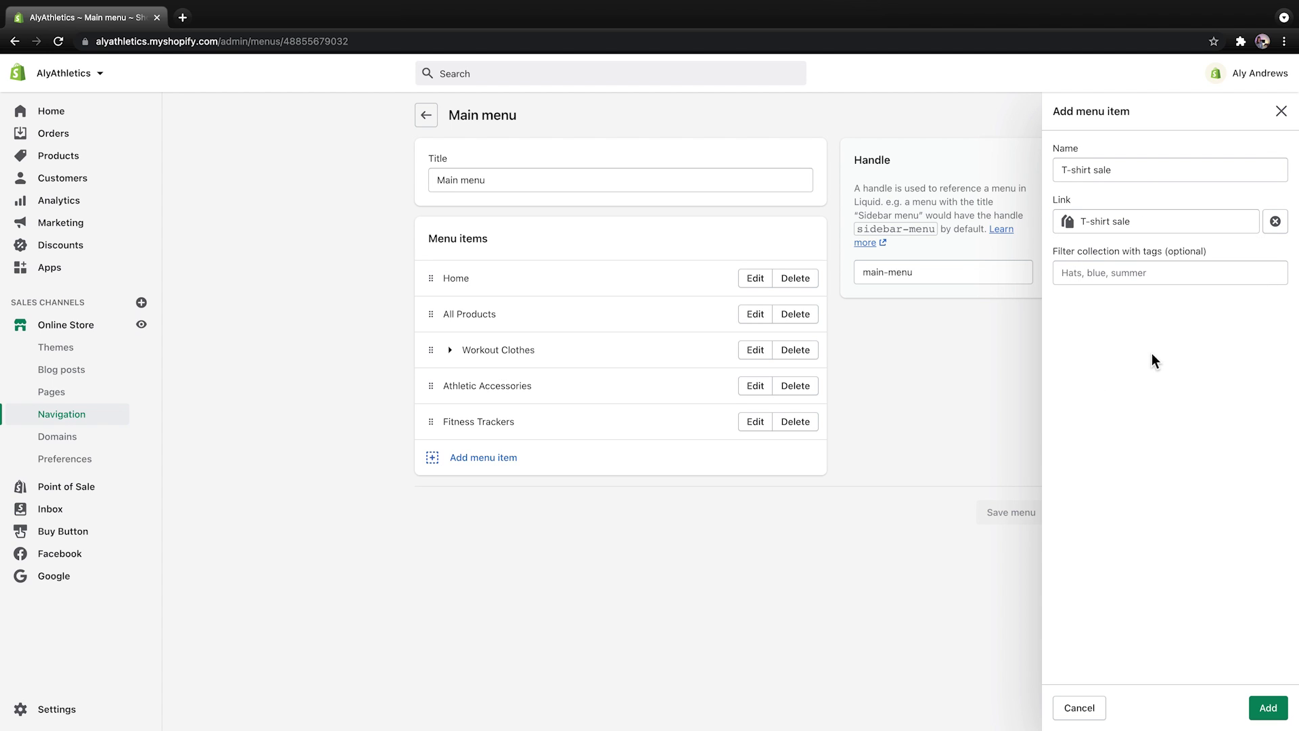
click(1259, 704)
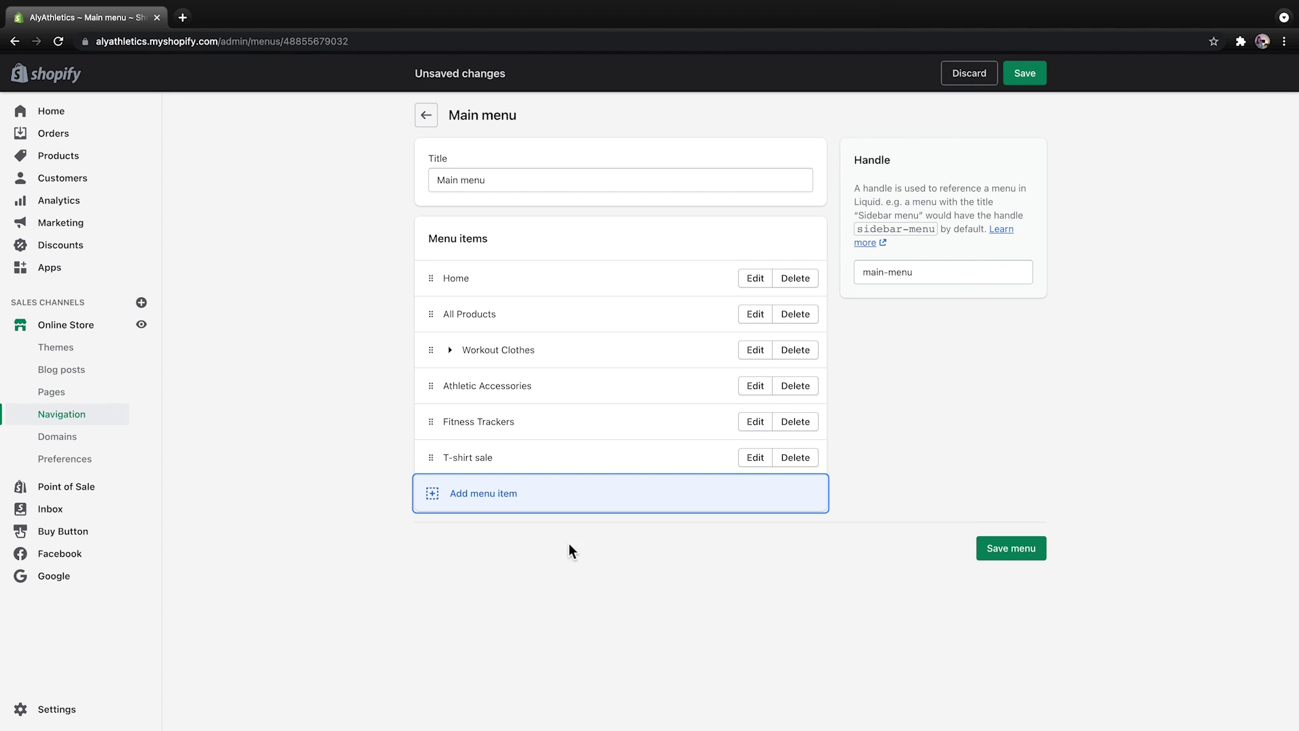
Nest the T-shirt sale item under Workout Clothes, above Yoga pants, and save the main menu.
drag(445, 461, 470, 391)
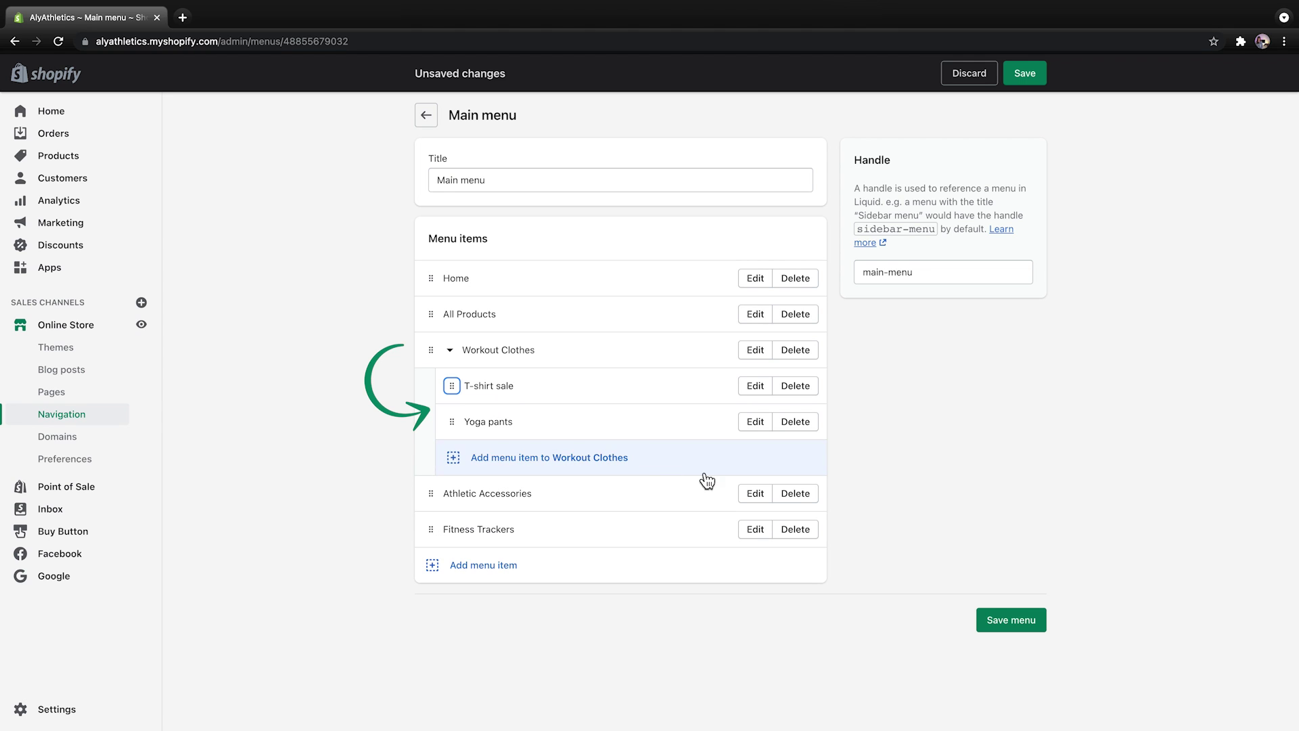
click(1018, 612)
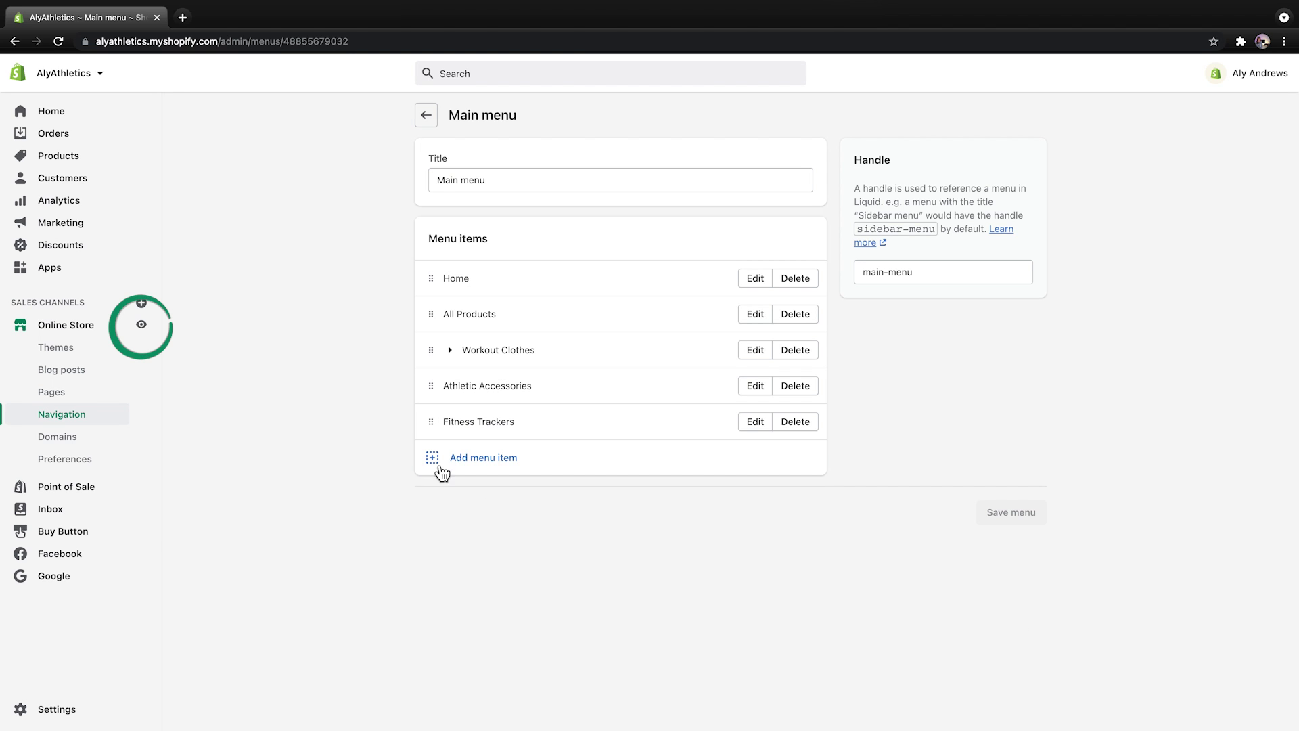
View the live online store and open the T-shirt sale collection from its Workout Clothes navigation to check the page.
click(149, 331)
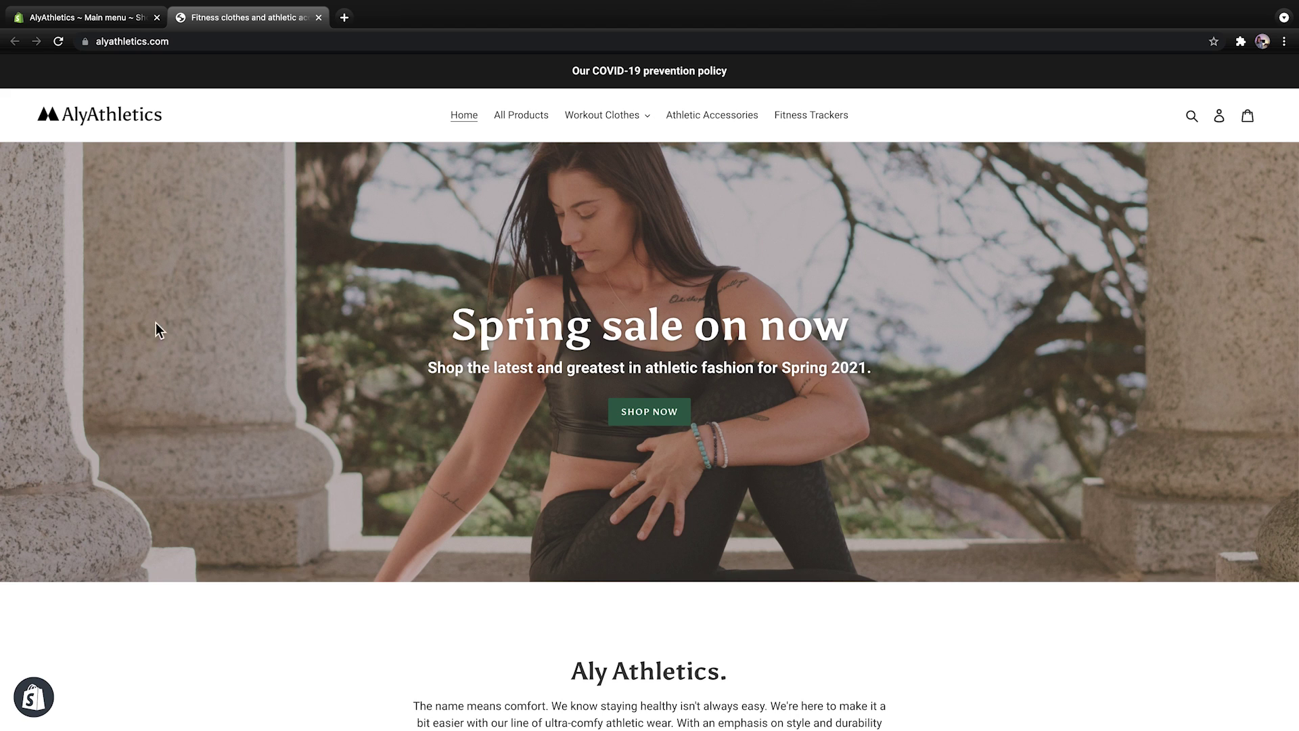
click(653, 124)
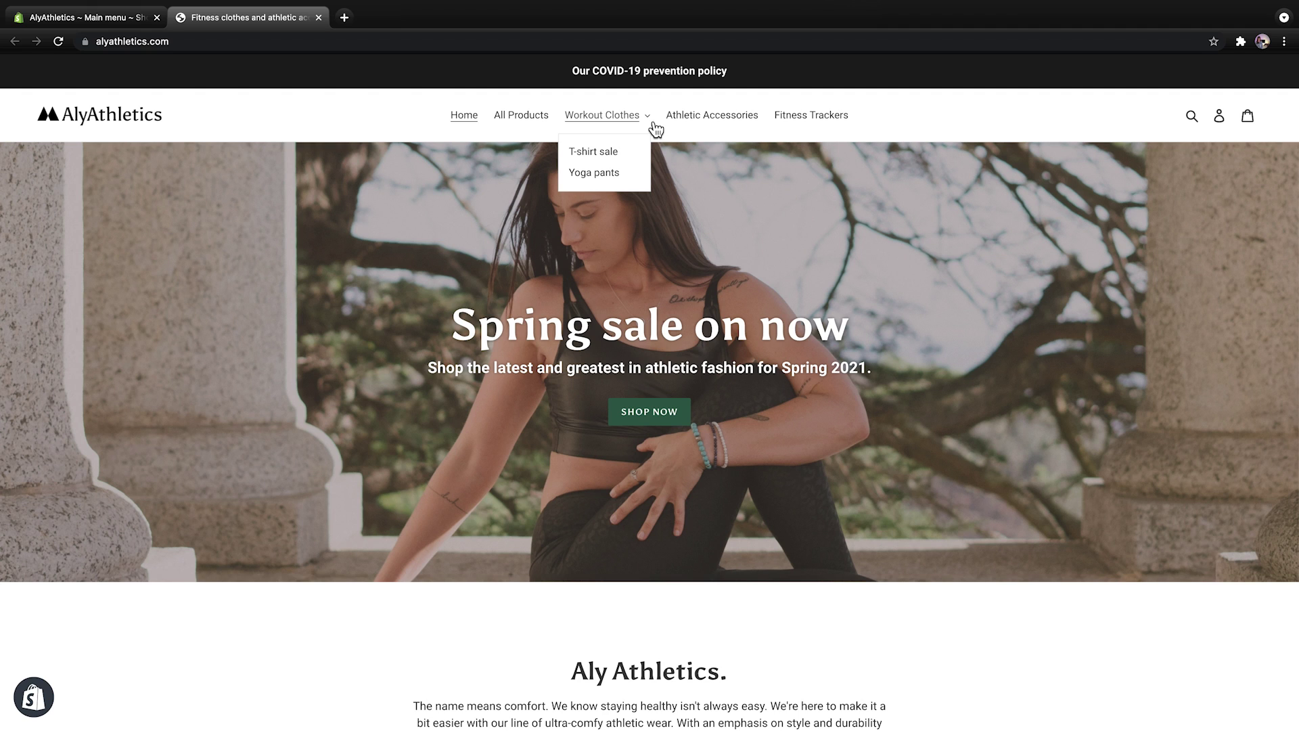
click(628, 153)
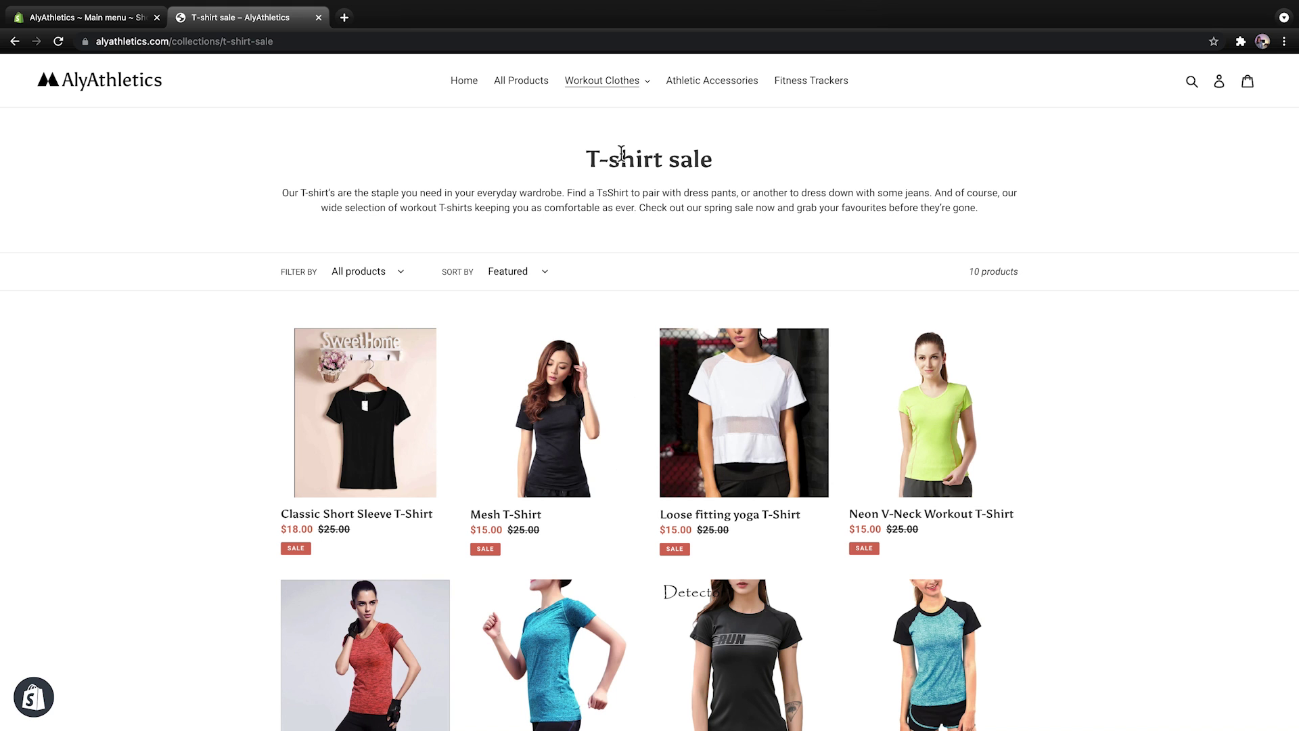